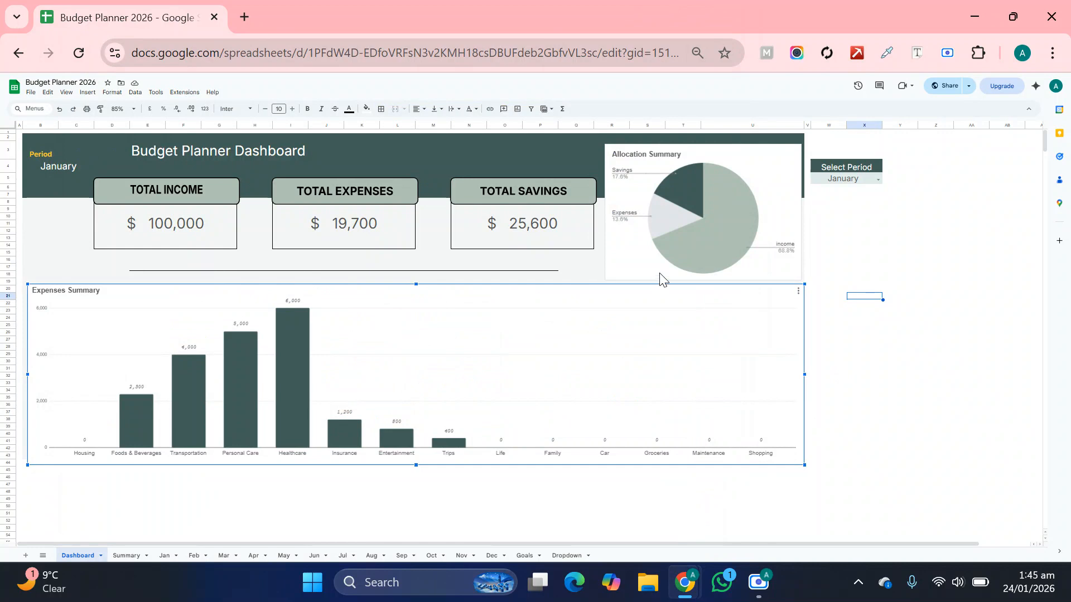
Set the dashboard's Select Period value to Annual
left_click(863, 179)
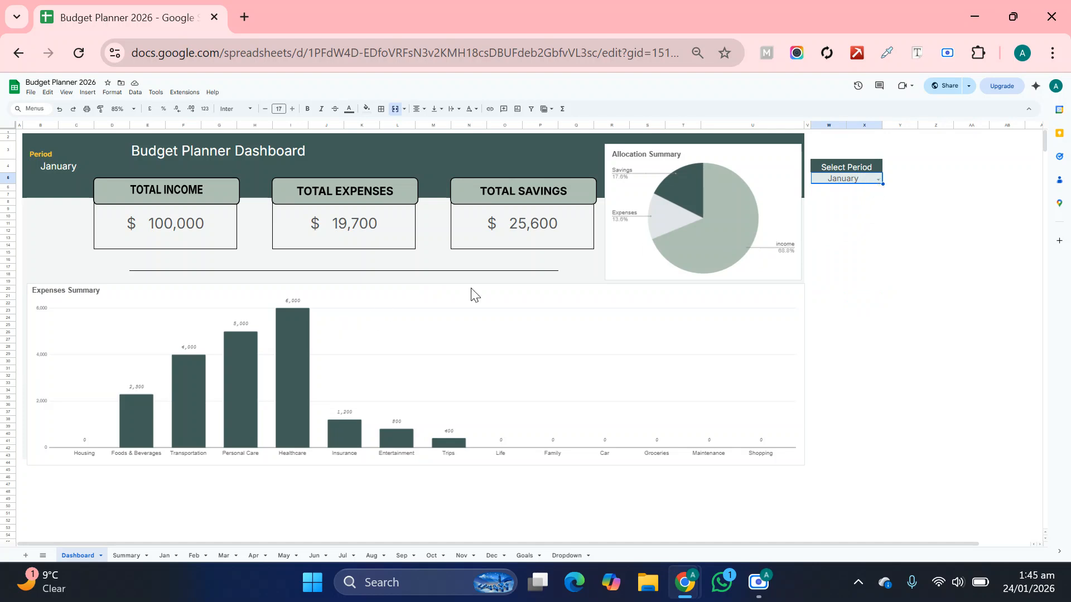
left_click(879, 180)
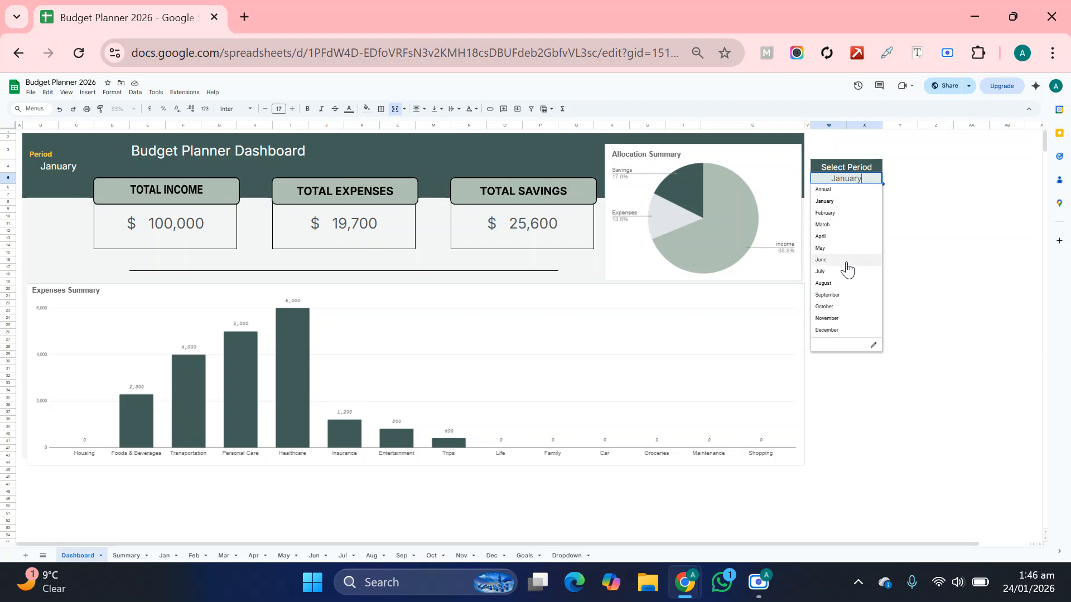
left_click(839, 190)
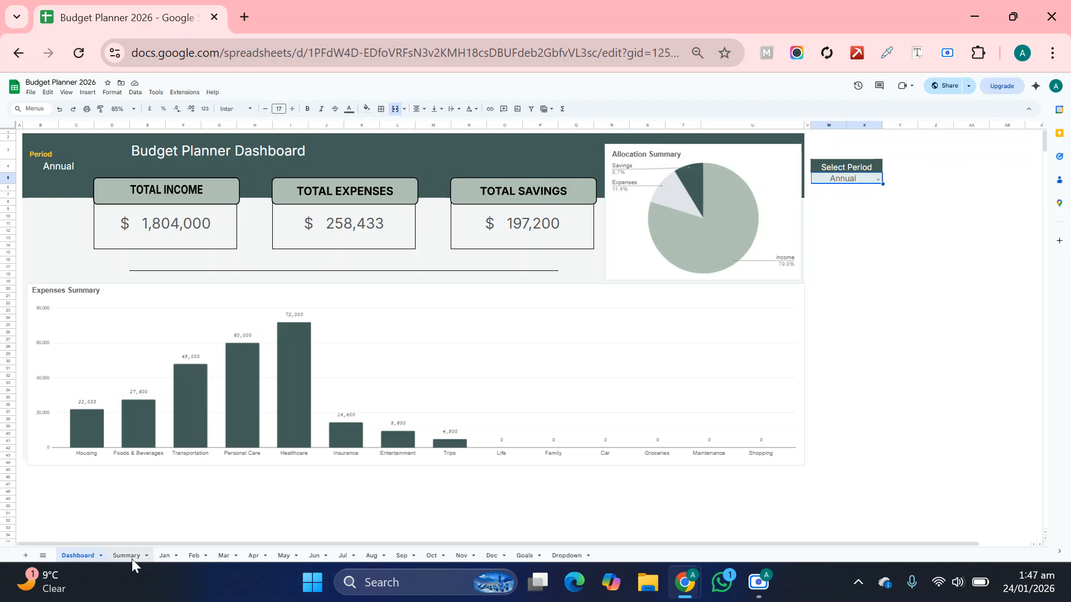
Slightly widen the DEC and ACTUAL columns on the Summary sheet so the amounts fit
left_click(131, 558)
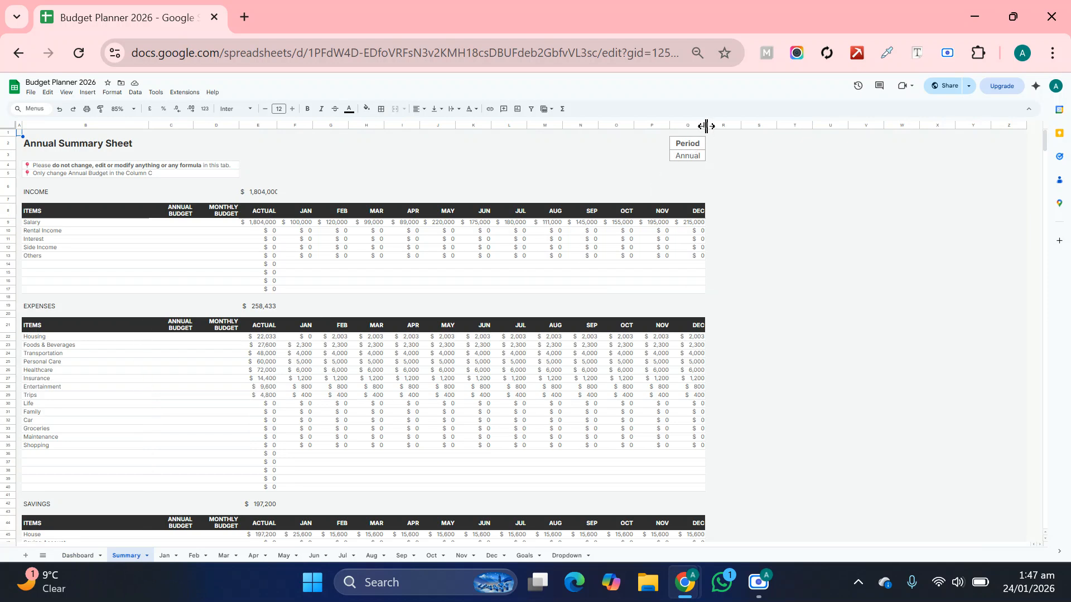
left_click_drag(706, 126, 707, 126)
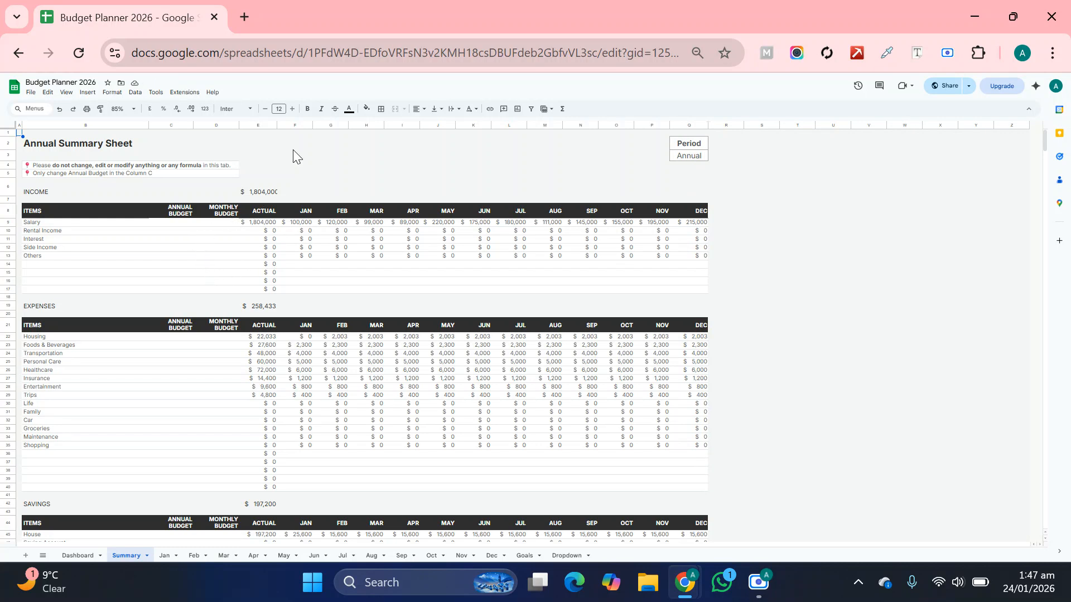
left_click_drag(276, 123, 279, 124)
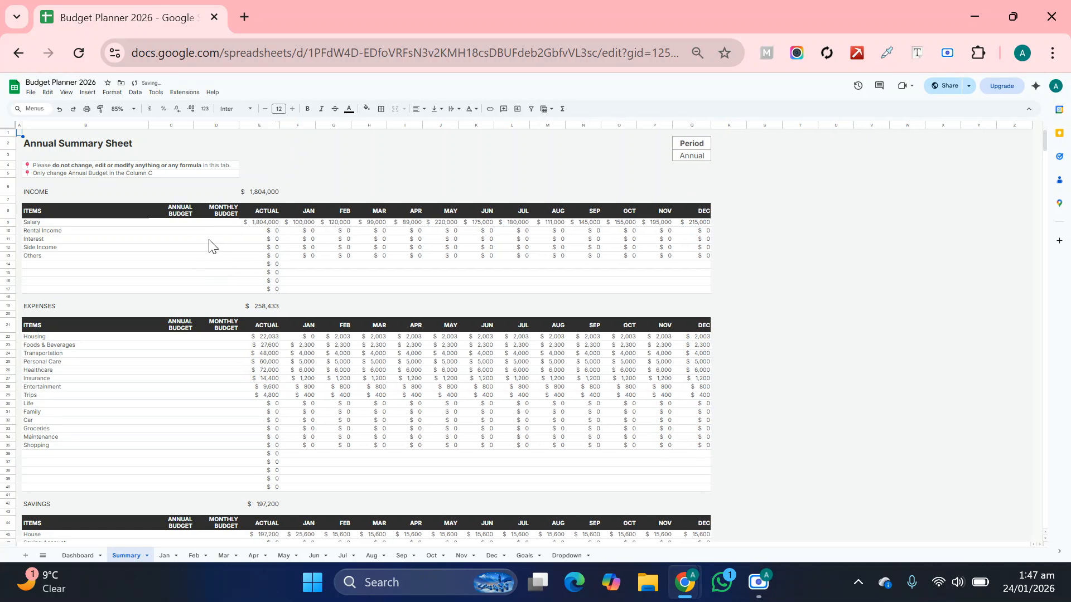
Enter 2,000,000 as the annual budget for Salary and check its calculated monthly budget
left_click(178, 225)
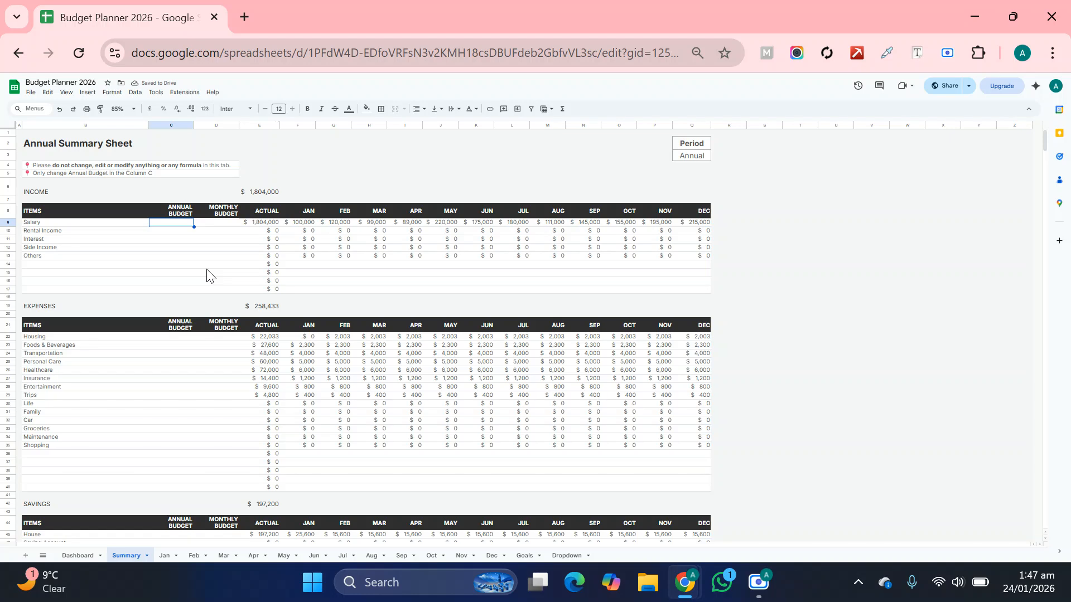
type("1")
type("000000")
key("Return")
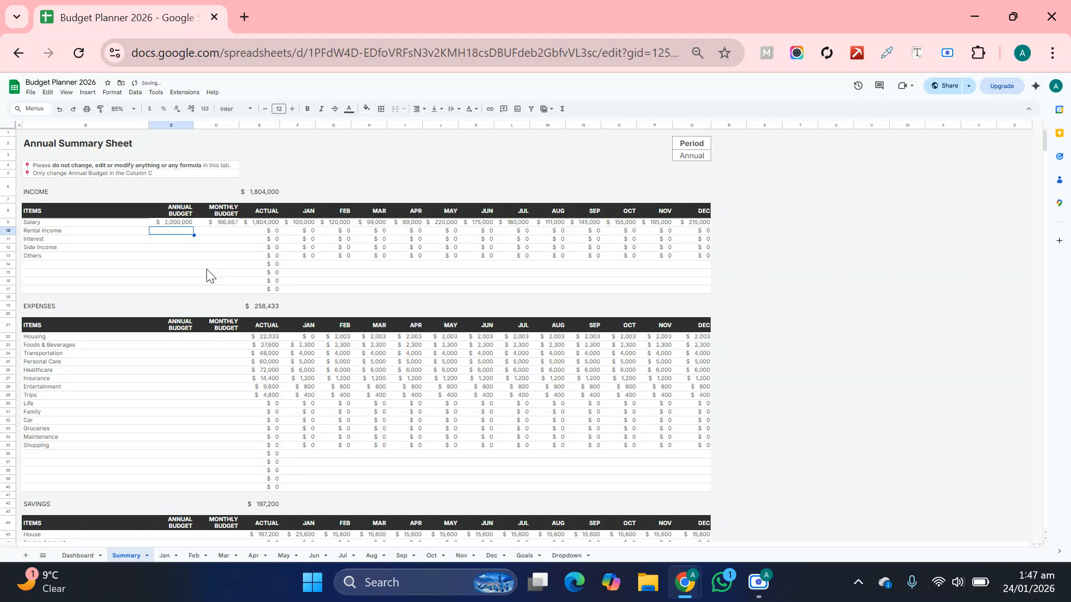
key("Up")
key("Right")
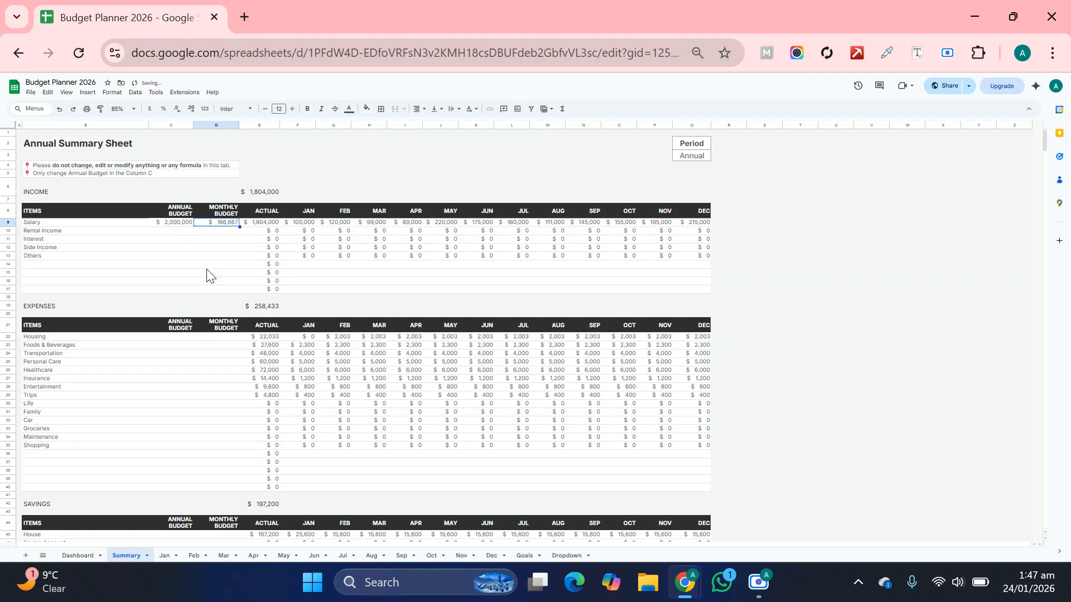
key("Left")
key("Right")
key("Left")
key("Right")
key("Left")
Enter 500,000 as the annual budget for Rental Income
key("Down")
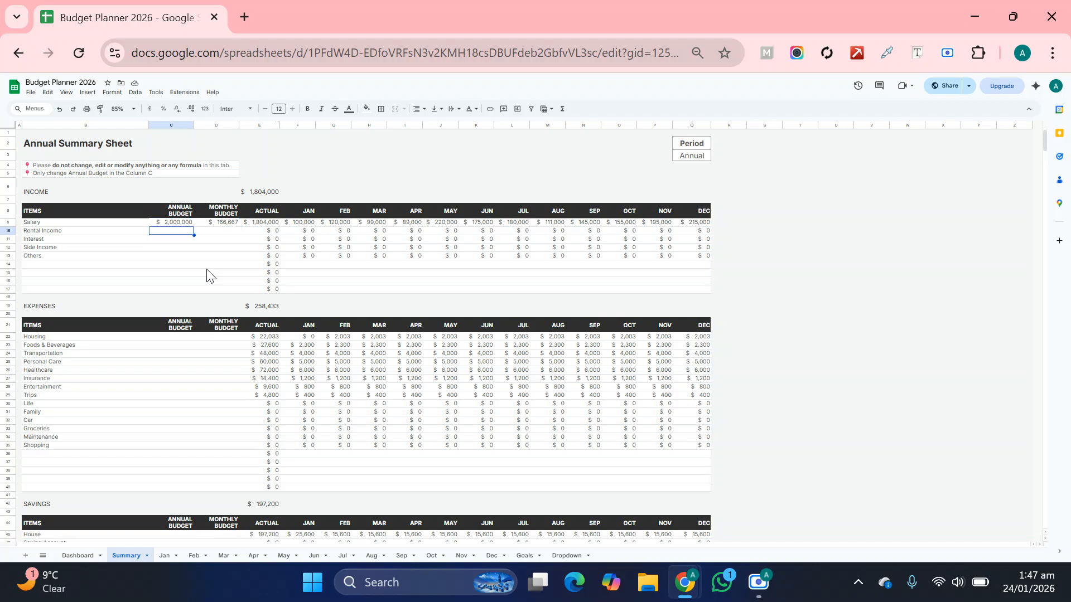
type("500,000")
key("Return")
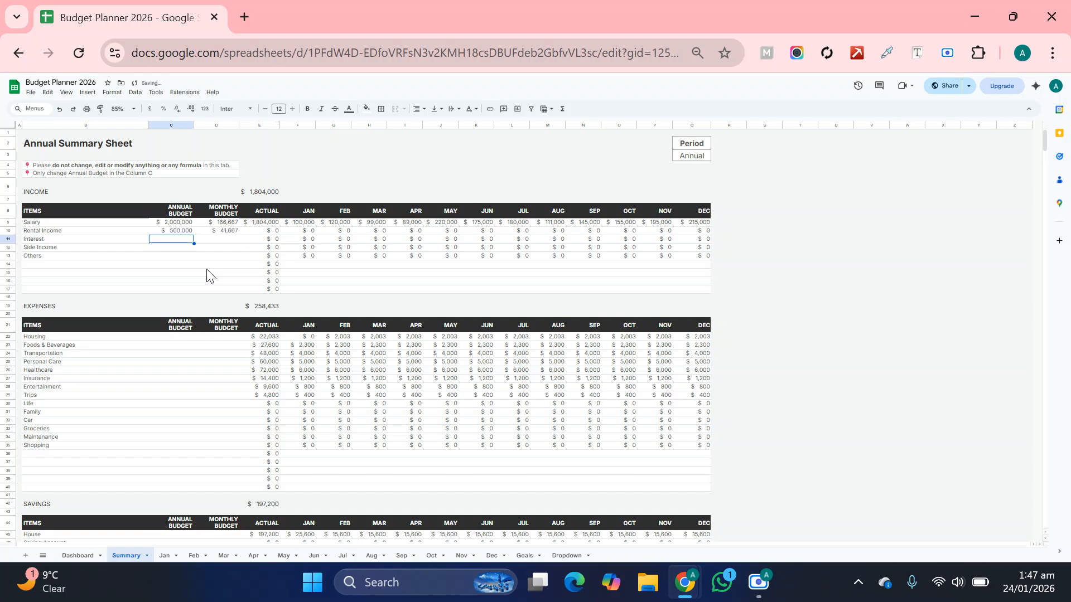
Review the Expenses, Savings, Bill, Investments, Subscriptions and Debt sections of the annual summary and return to the Income section
scroll(216, 298, "down", 10)
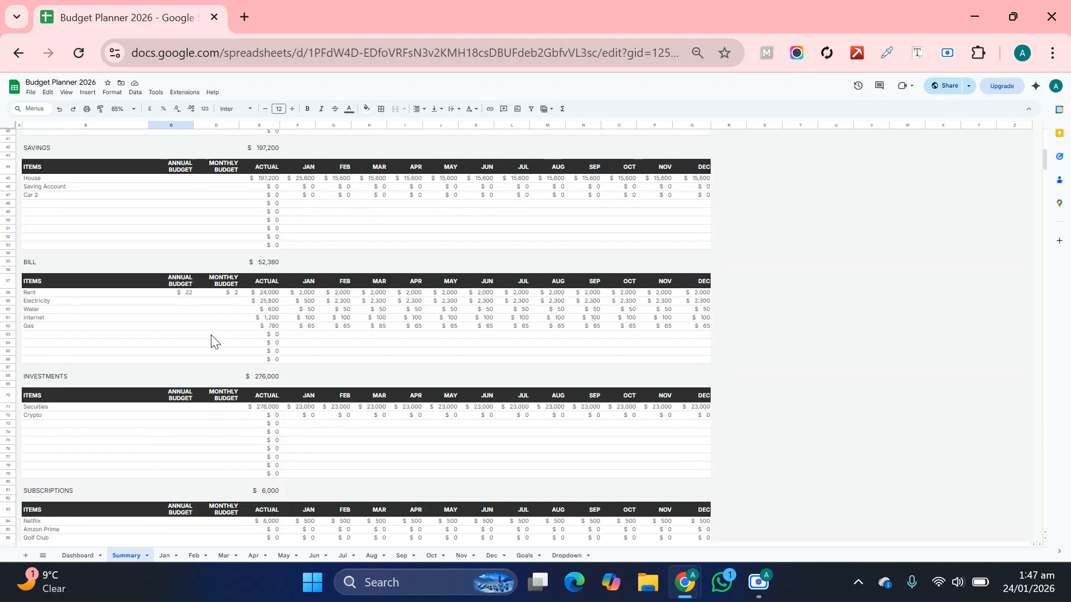
scroll(210, 335, "down", 2)
scroll(211, 335, "up", 6)
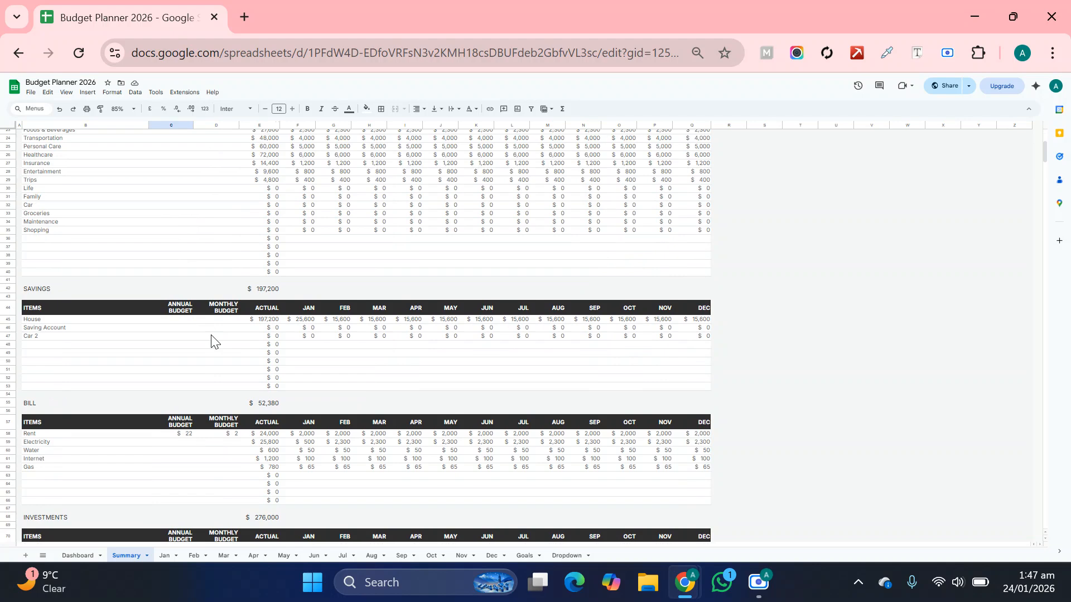
scroll(212, 337, "up", 5)
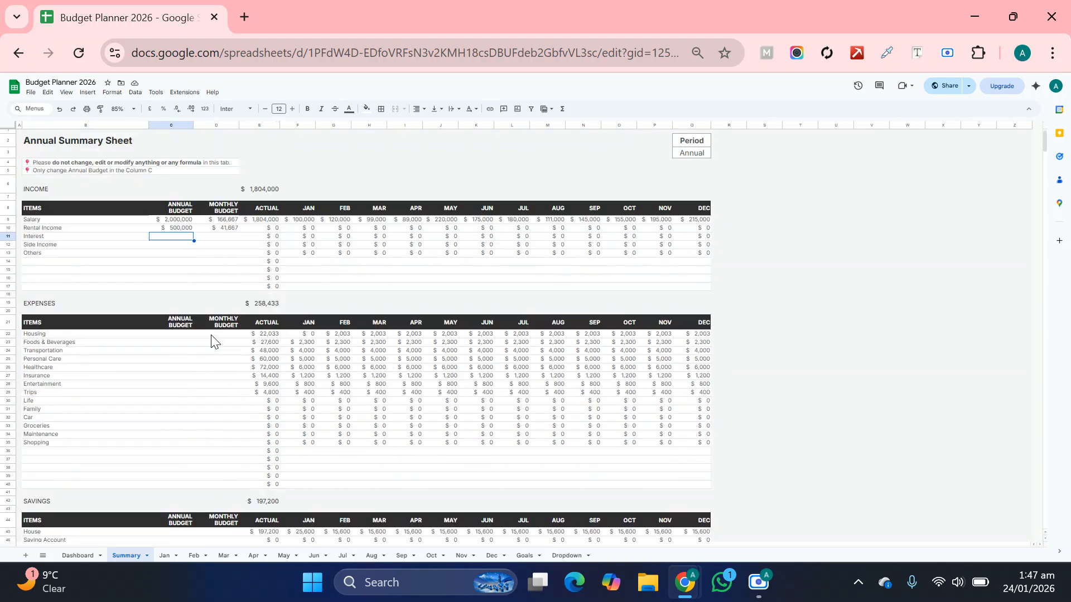
scroll(55, 309, "down", 3)
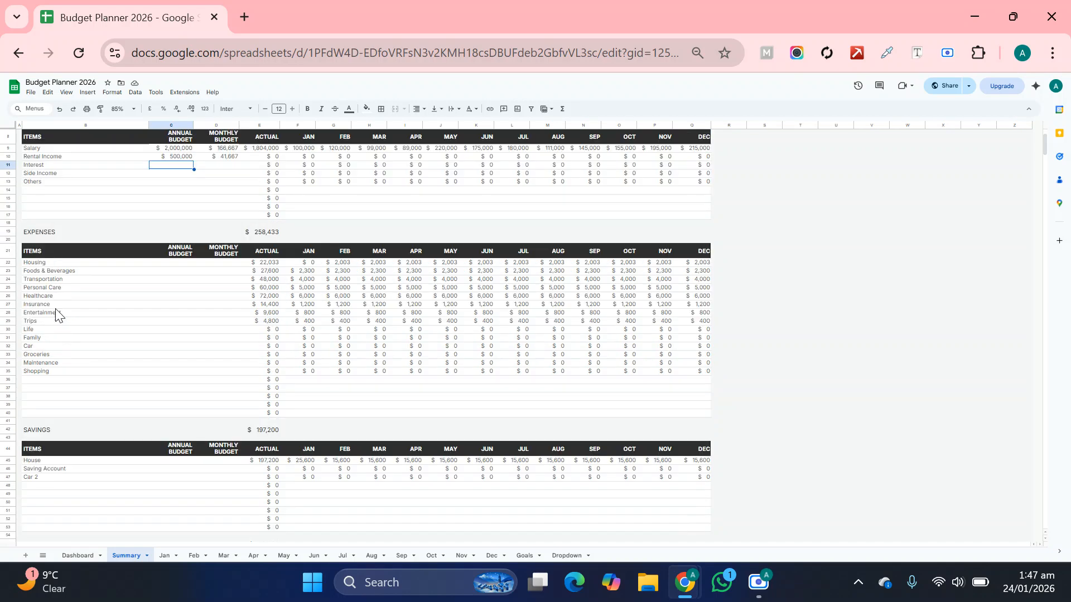
scroll(67, 358, "down", 5)
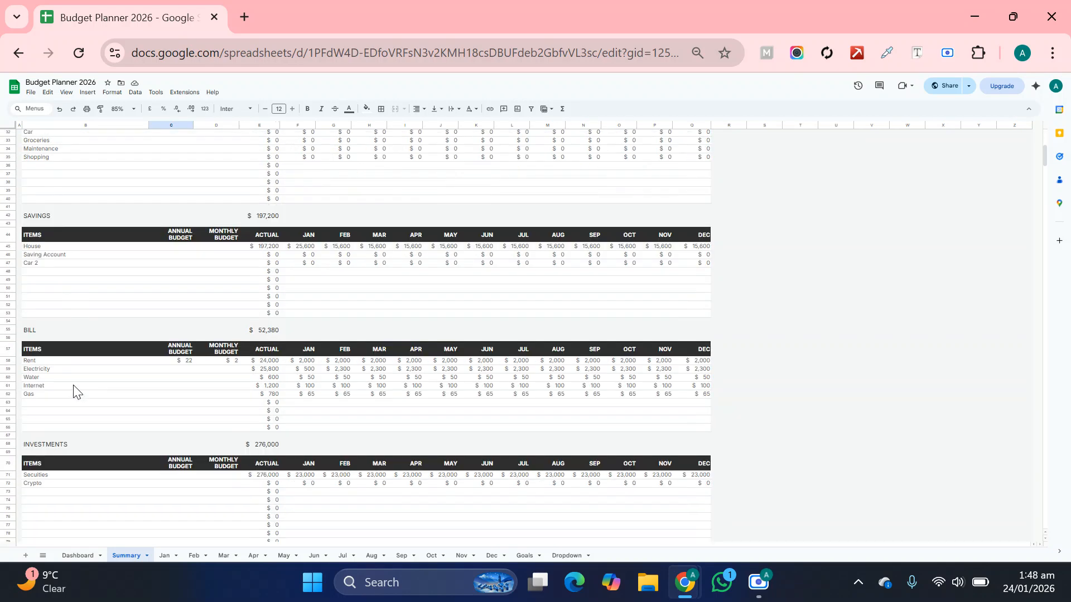
scroll(74, 389, "down", 6)
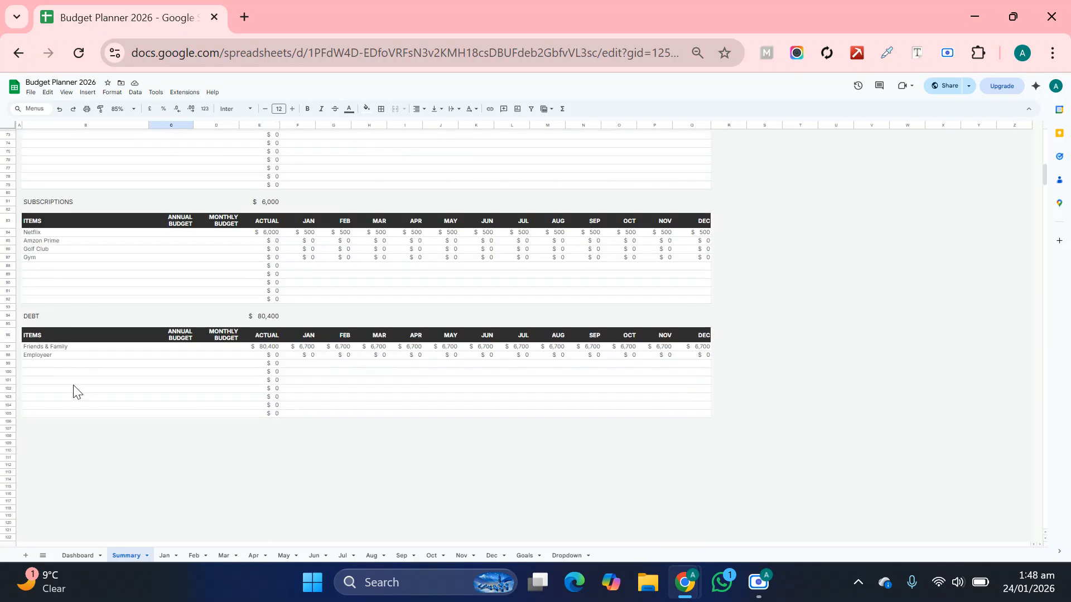
scroll(75, 382, "up", 8)
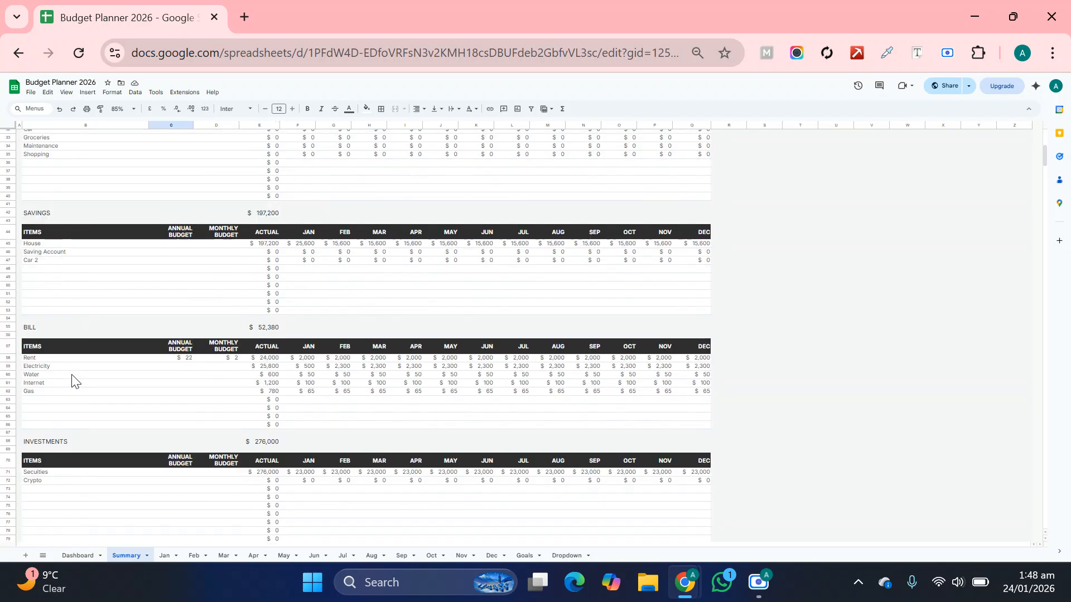
scroll(93, 320, "up", 5)
scroll(97, 319, "up", 2)
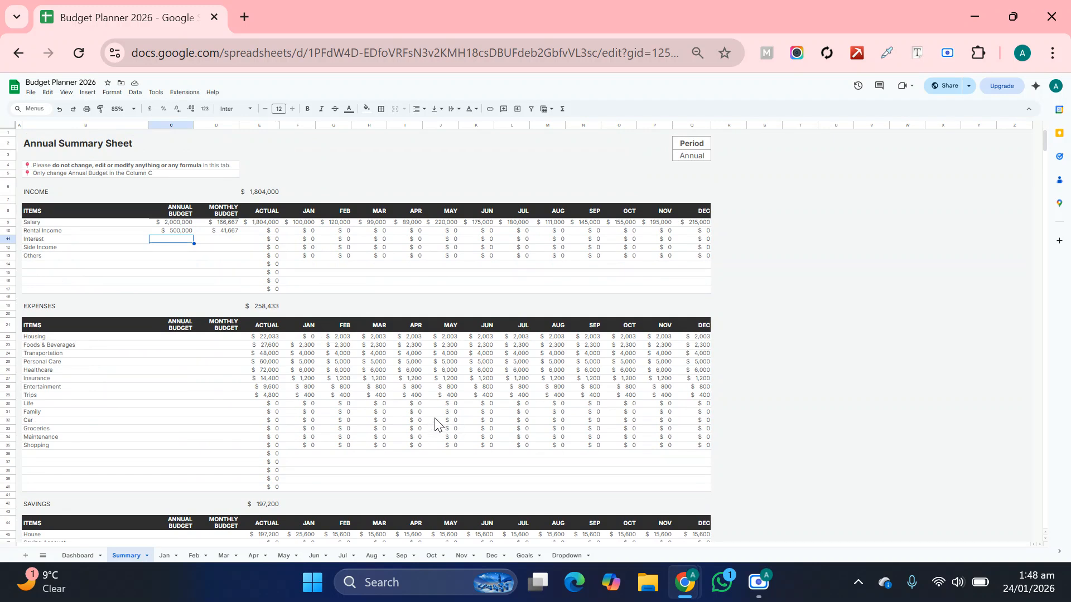
left_click(814, 317)
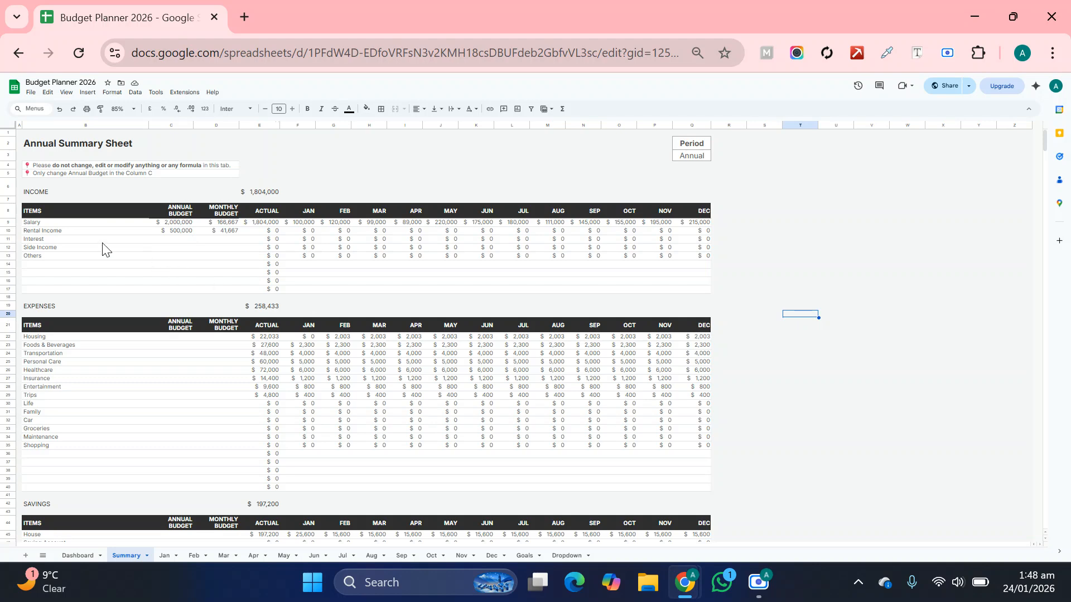
Compare the Dropdown sheet's Income list with January's Income Summary, and add the category "Test 1" below Others in that list
left_click(566, 556)
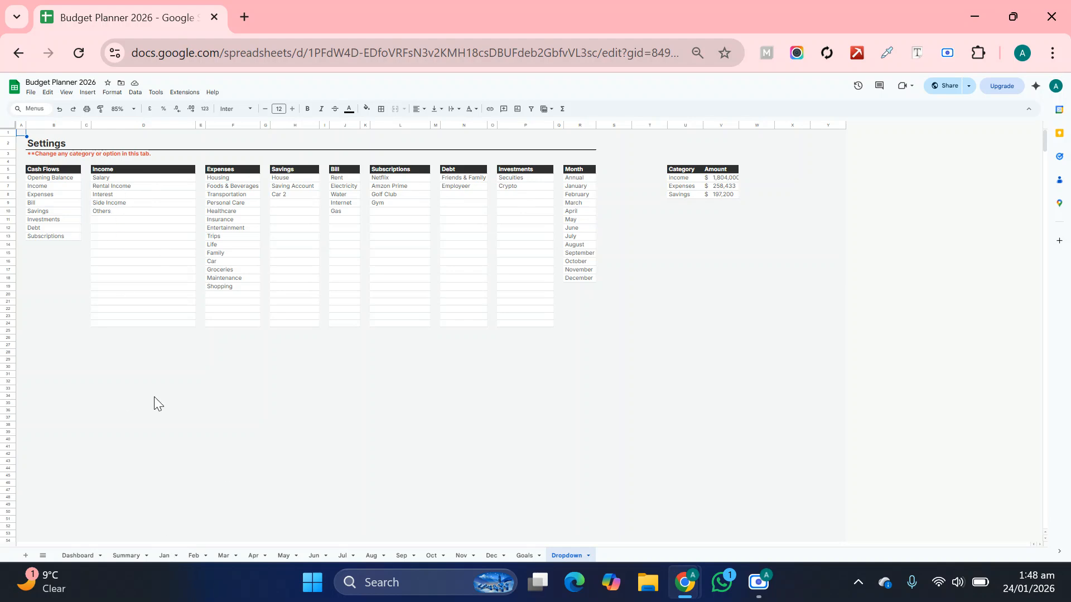
left_click(116, 220)
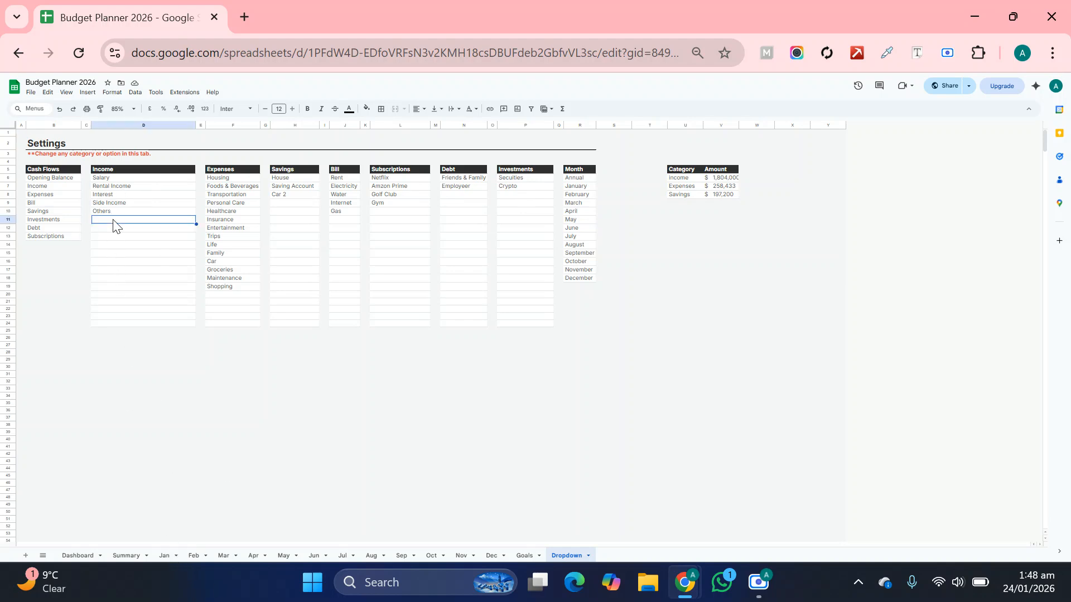
left_click(164, 556)
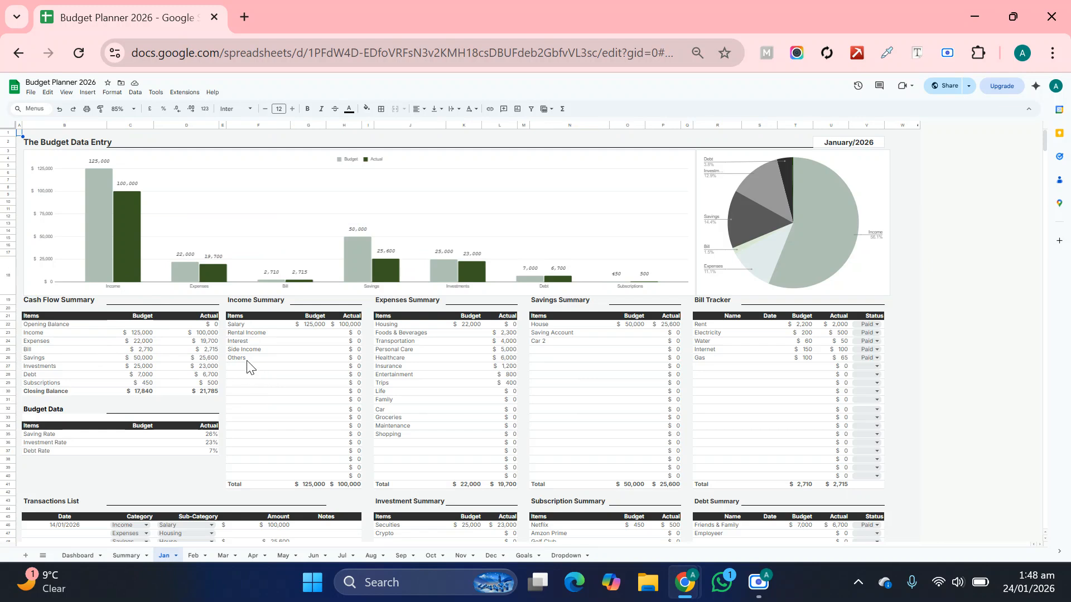
left_click(250, 370)
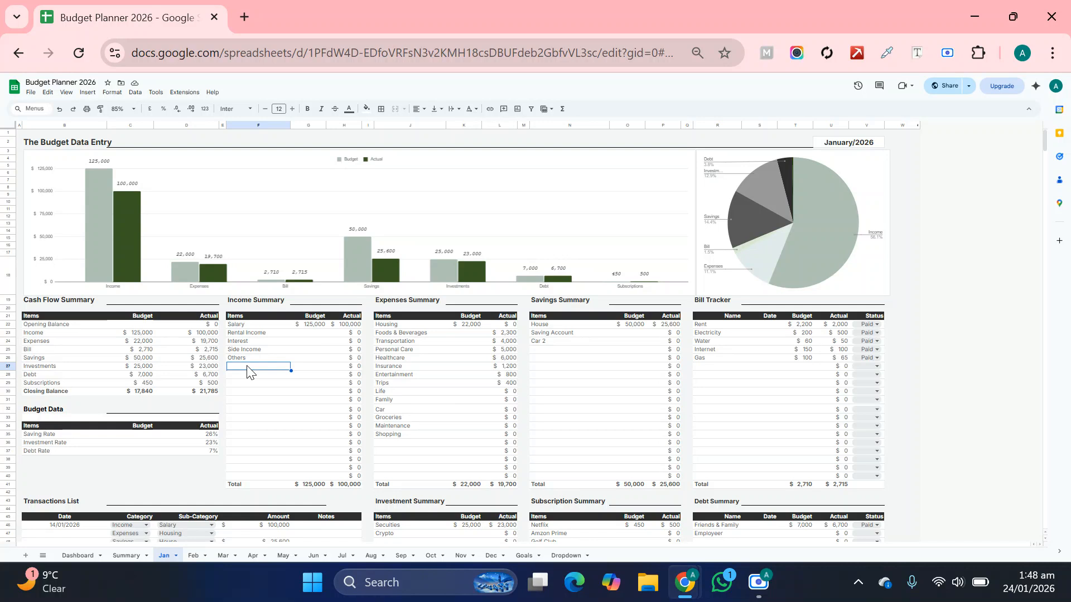
left_click(567, 555)
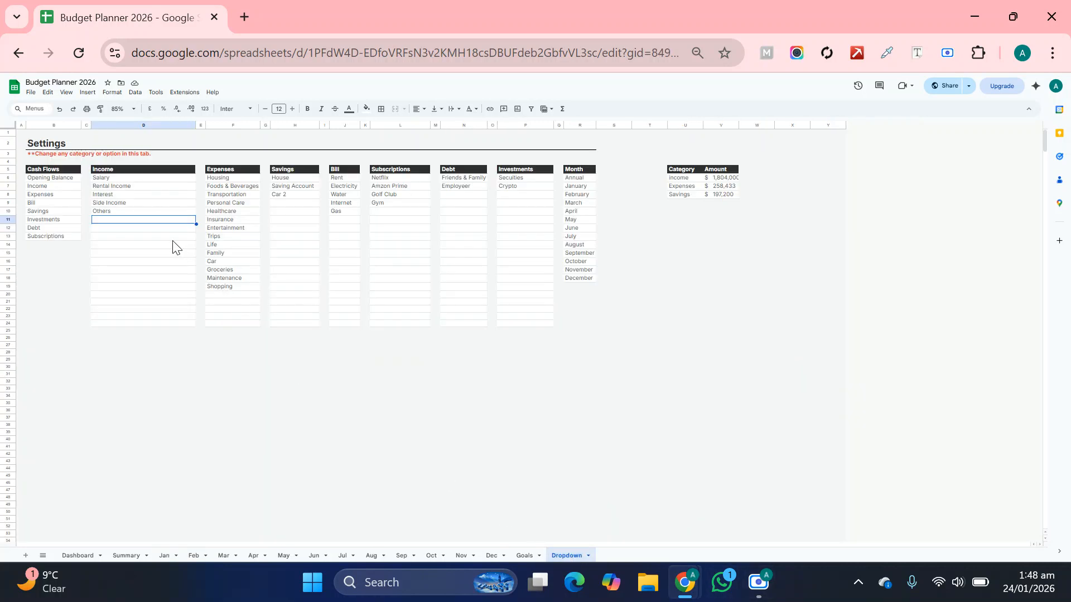
type("Test 1")
key("Return")
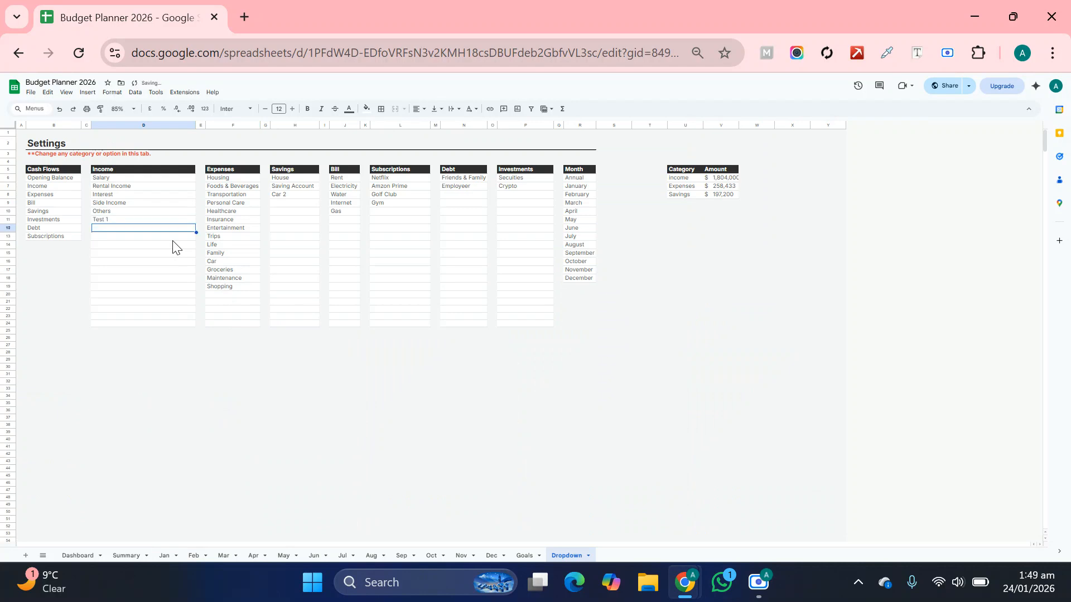
Check the Income Summary on the Jan, Feb and Mar sheets for Test 1, and return to the Dropdown sheet
left_click(163, 555)
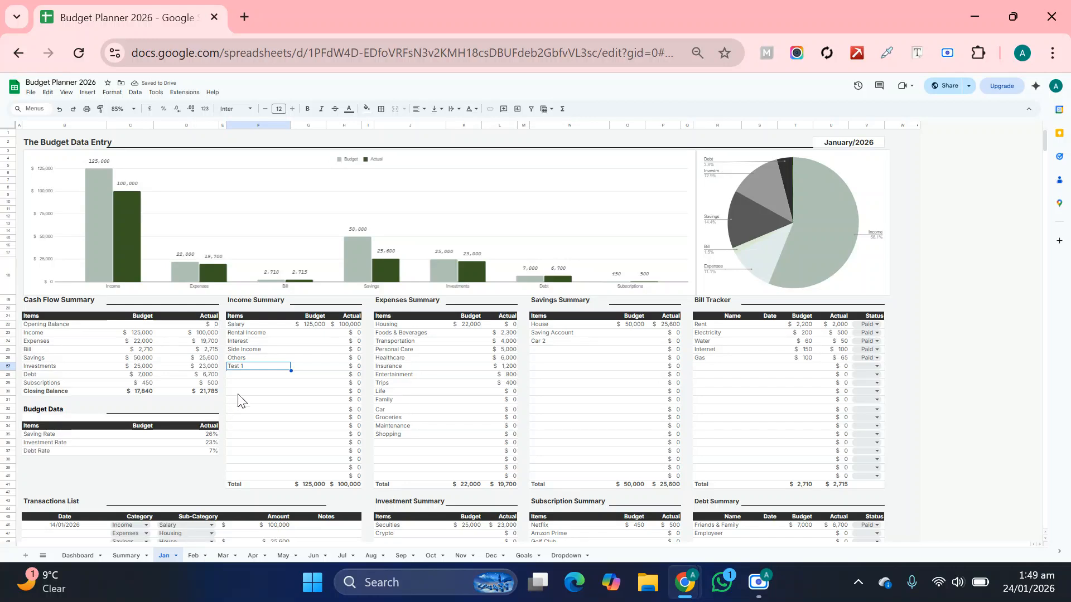
left_click(201, 557)
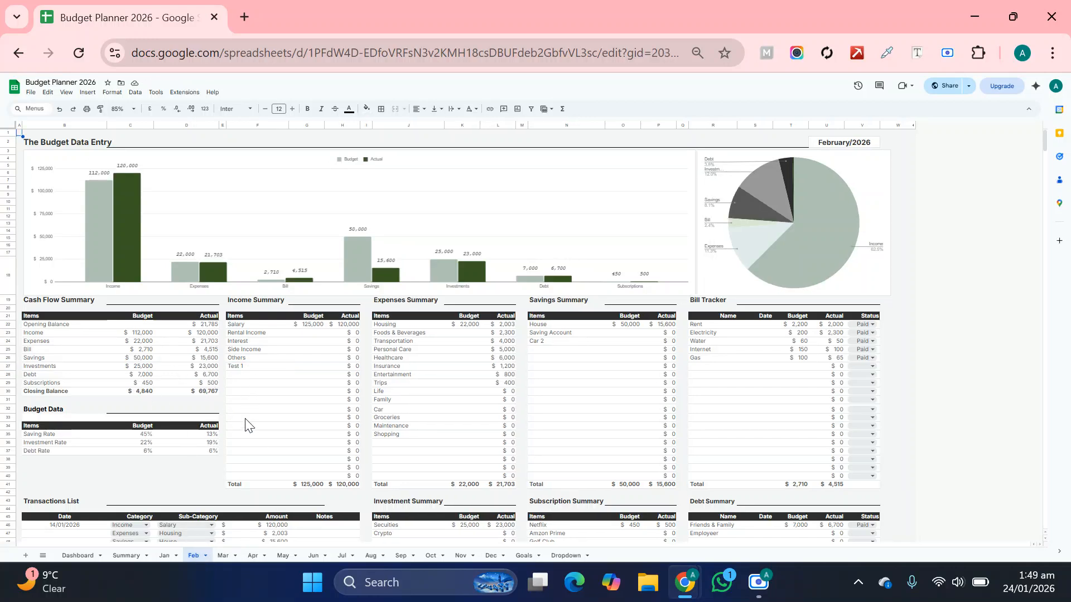
left_click(225, 554)
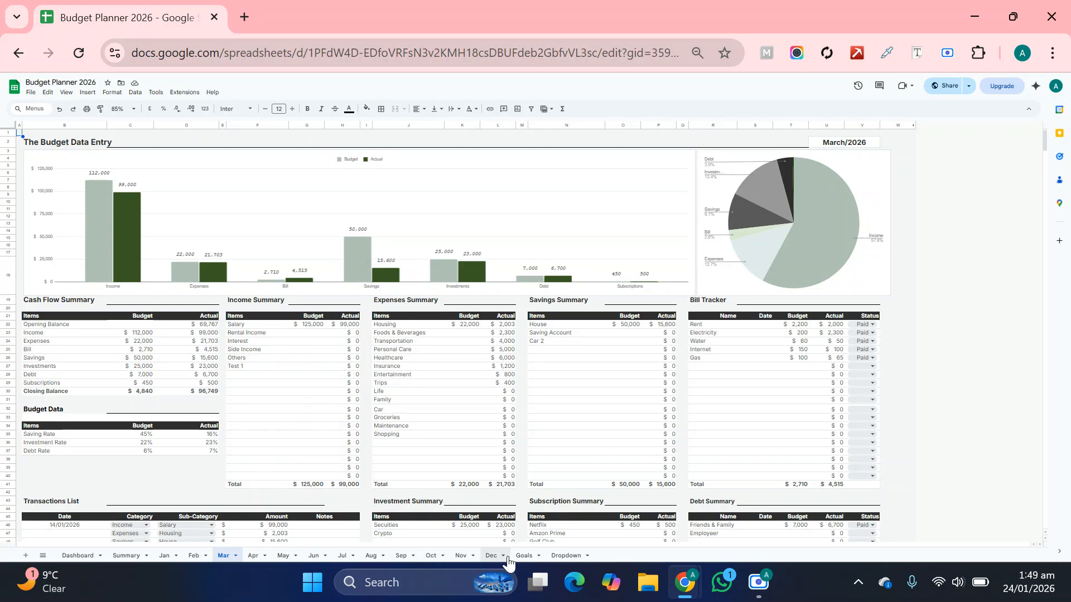
left_click(558, 556)
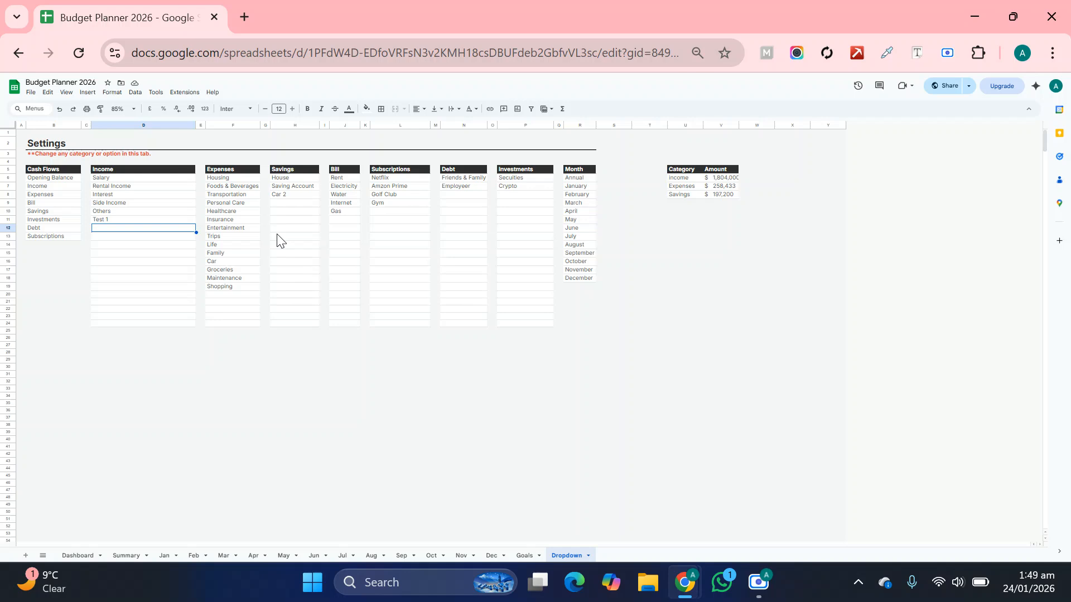
Examine the summary tables and Transactions List on the Jan sheet, and select the date of the first transaction
left_click(167, 555)
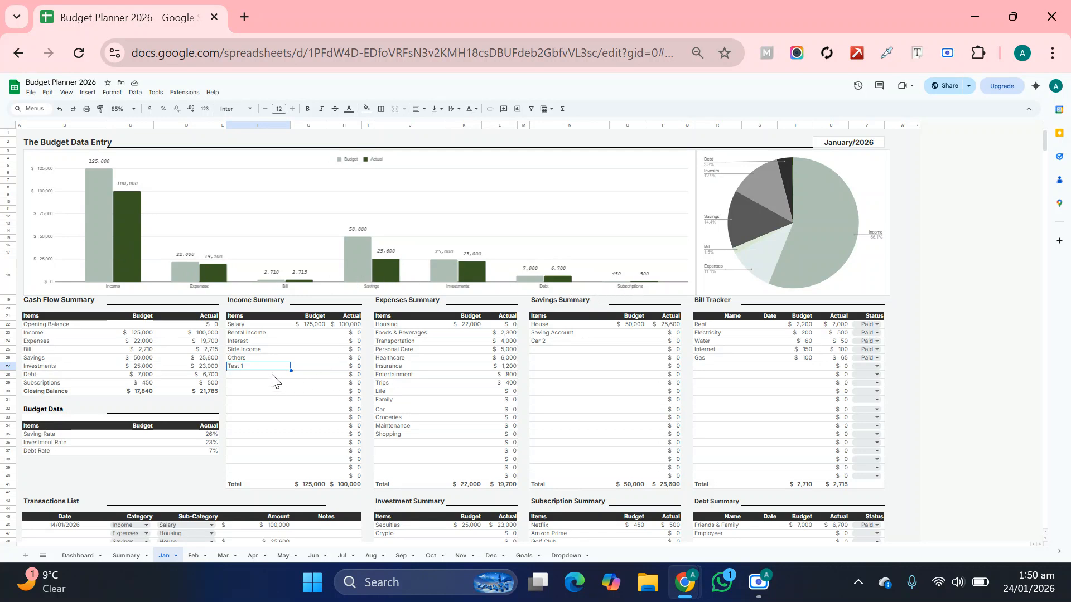
scroll(119, 382, "down", 3)
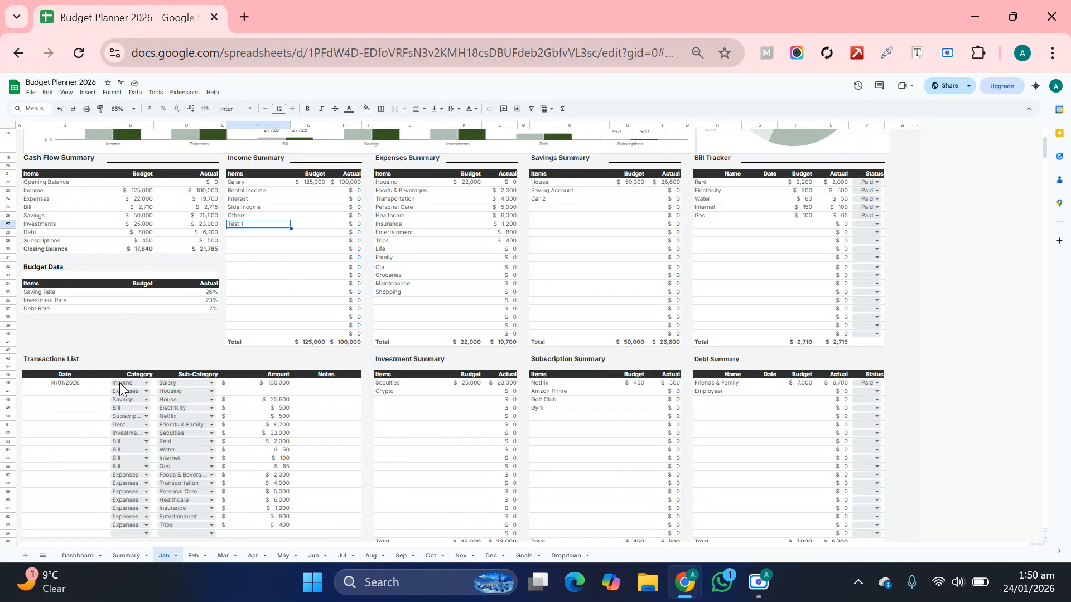
scroll(171, 374, "up", 2)
scroll(180, 408, "down", 2)
scroll(229, 377, "down", 2)
scroll(295, 290, "up", 2)
scroll(294, 290, "down", 2)
scroll(303, 253, "up", 2)
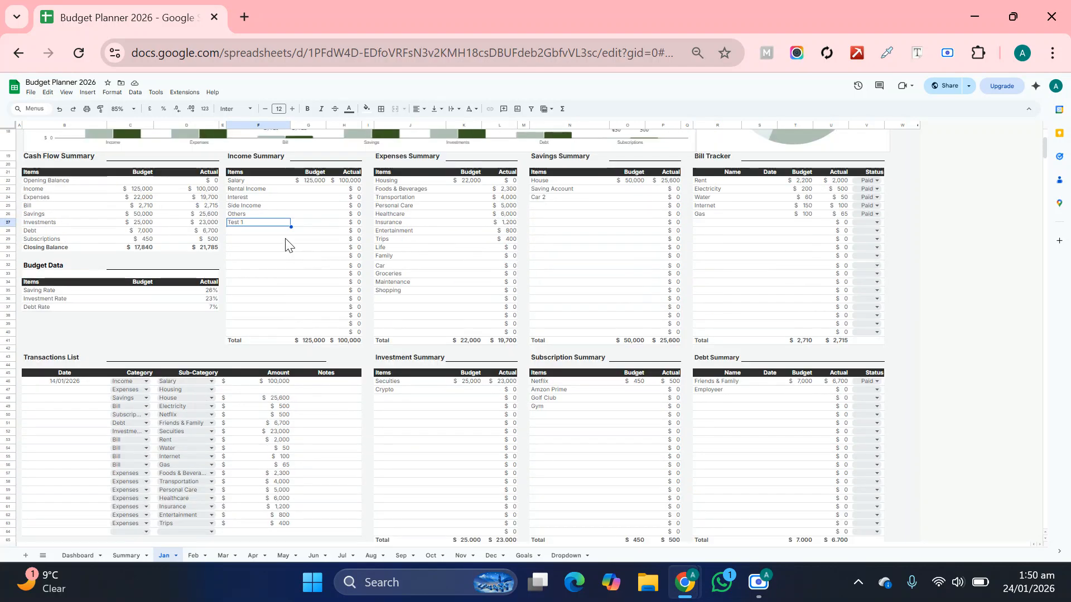
scroll(267, 417, "down", 2)
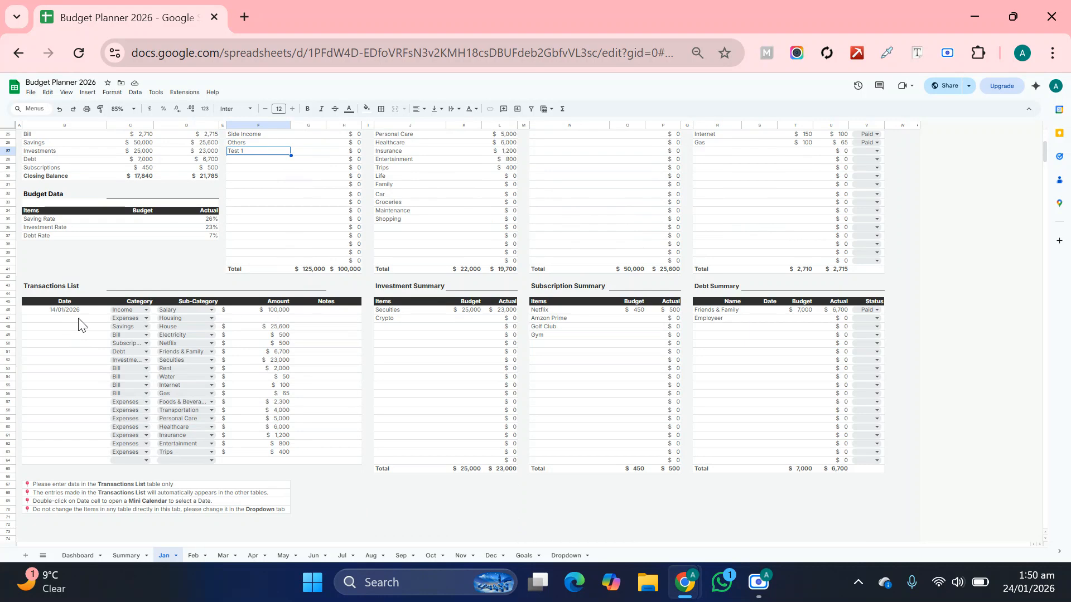
left_click(92, 312)
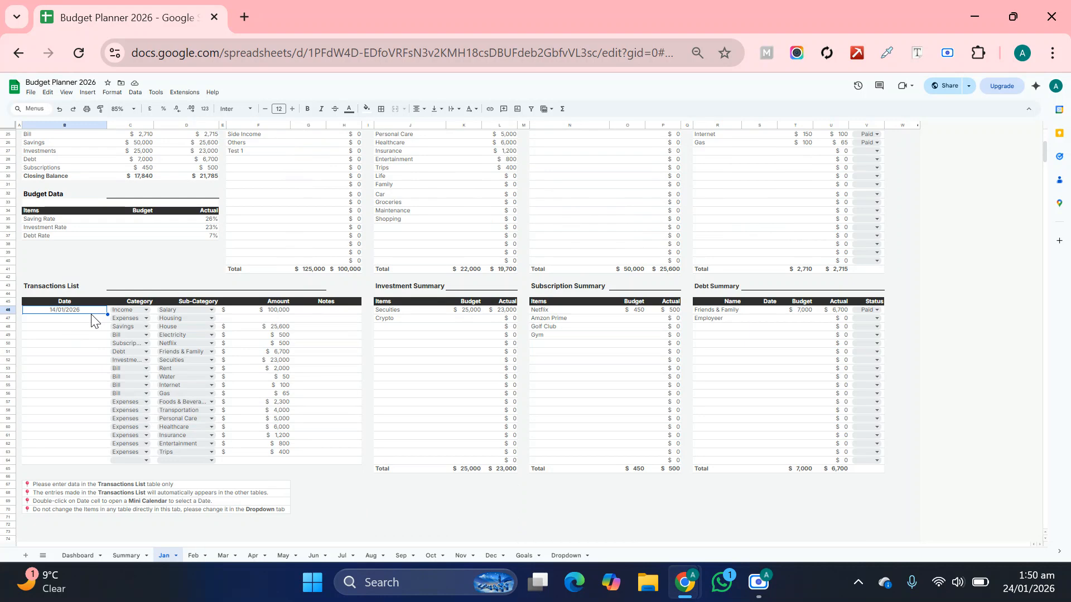
Set the dates of the first two transactions in the Transactions List to 24/01/2026 and 25/01/2026
key("Delete")
double_click(80, 311)
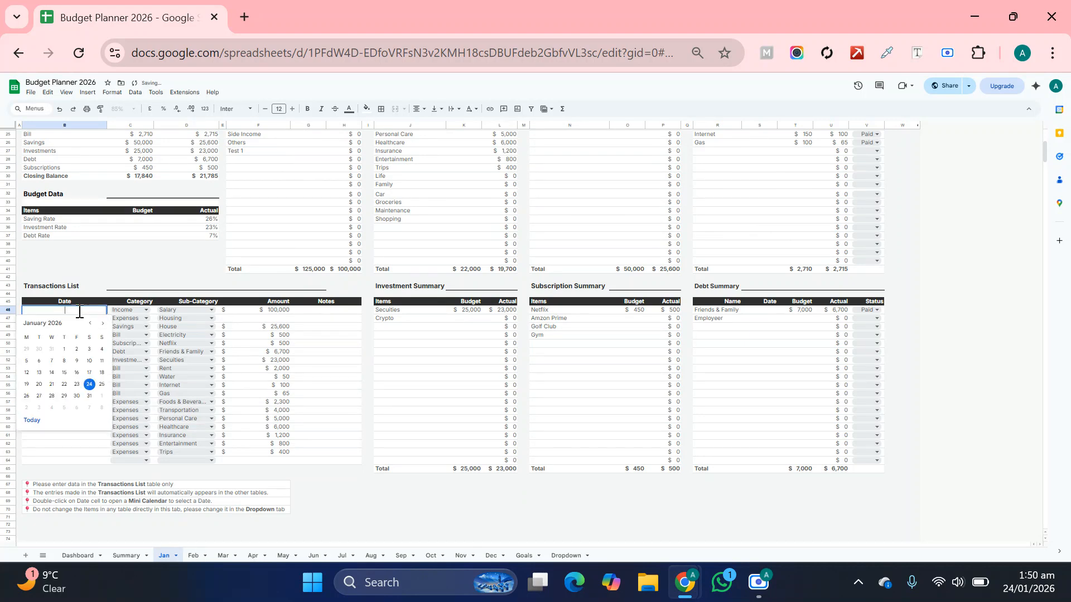
left_click(92, 386)
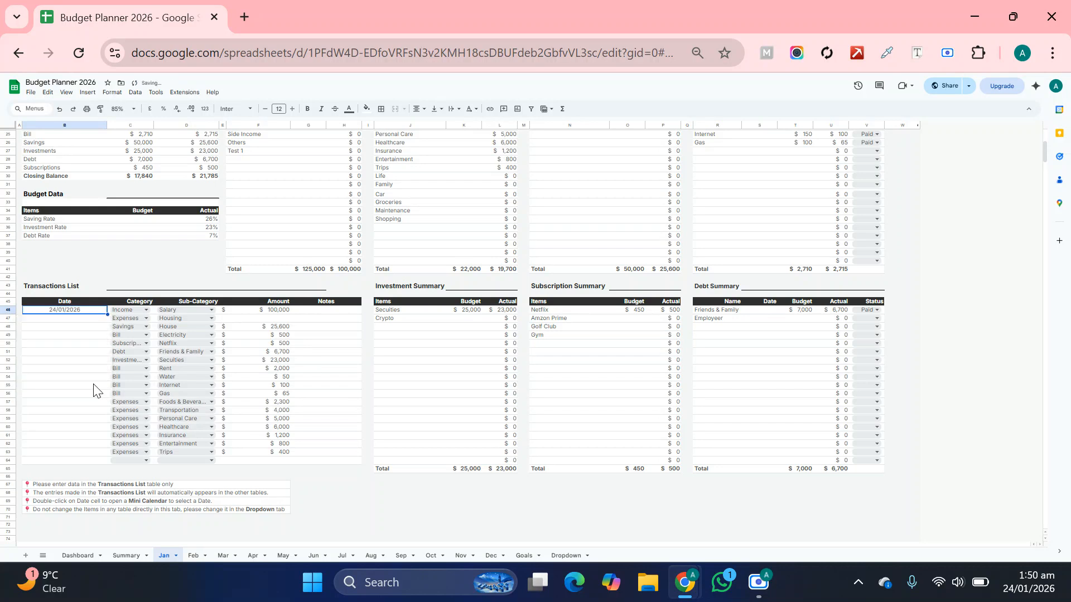
left_click(71, 320)
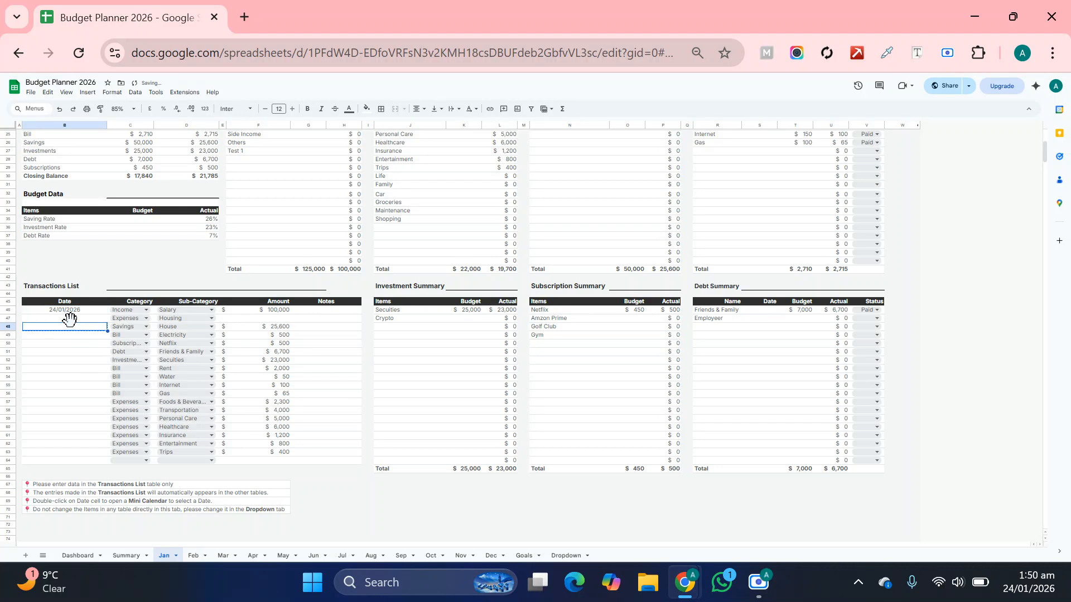
double_click(71, 319)
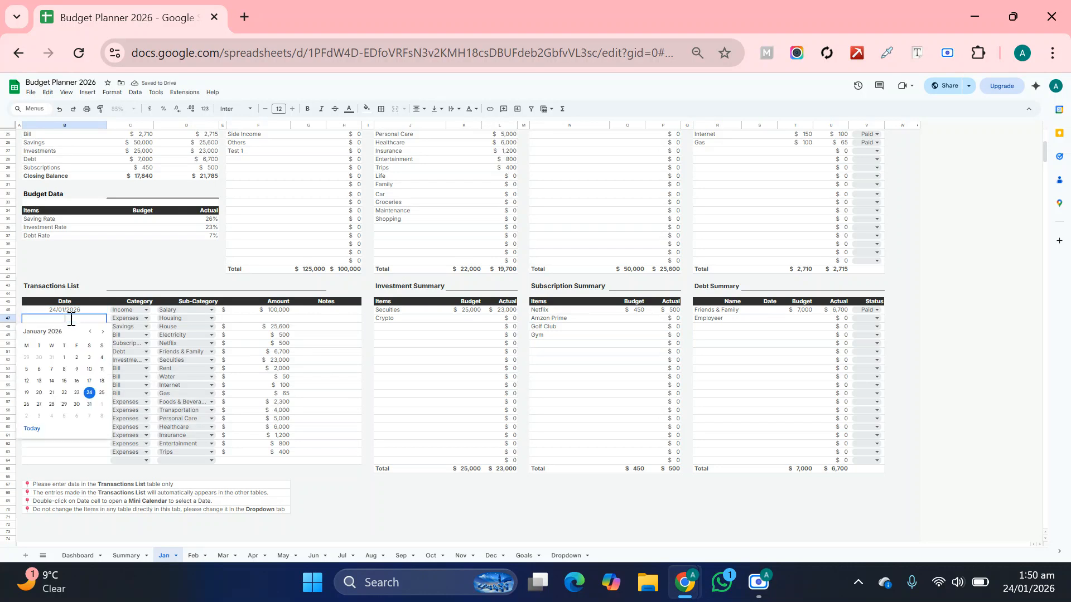
left_click(102, 394)
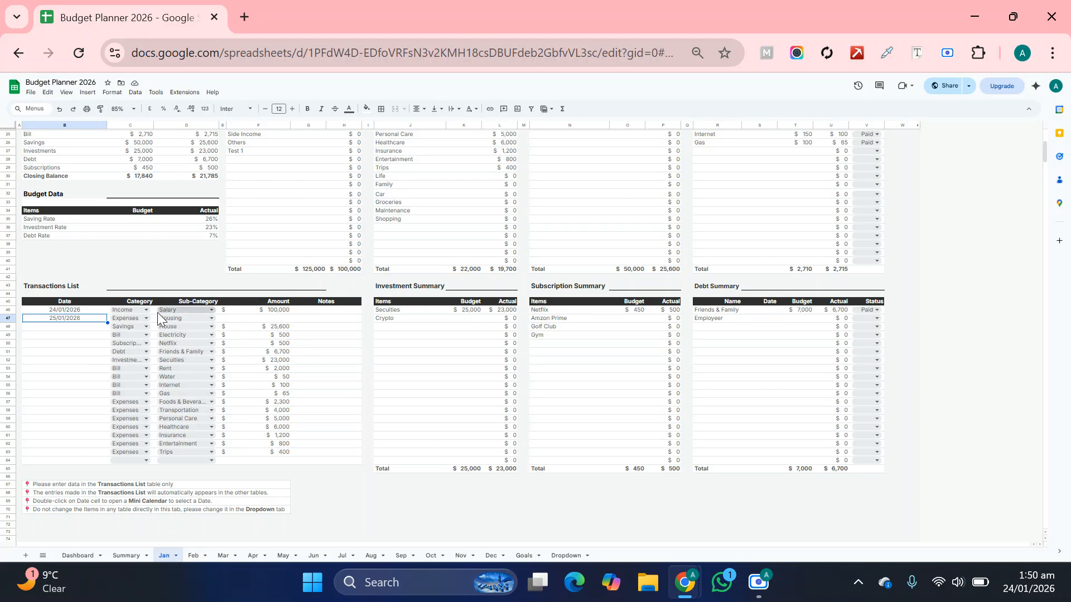
Set the category of the empty last transaction row to Income, view its sub-category options and compare them with the Dropdown sheet's Income list
left_click(135, 462)
left_click(141, 474)
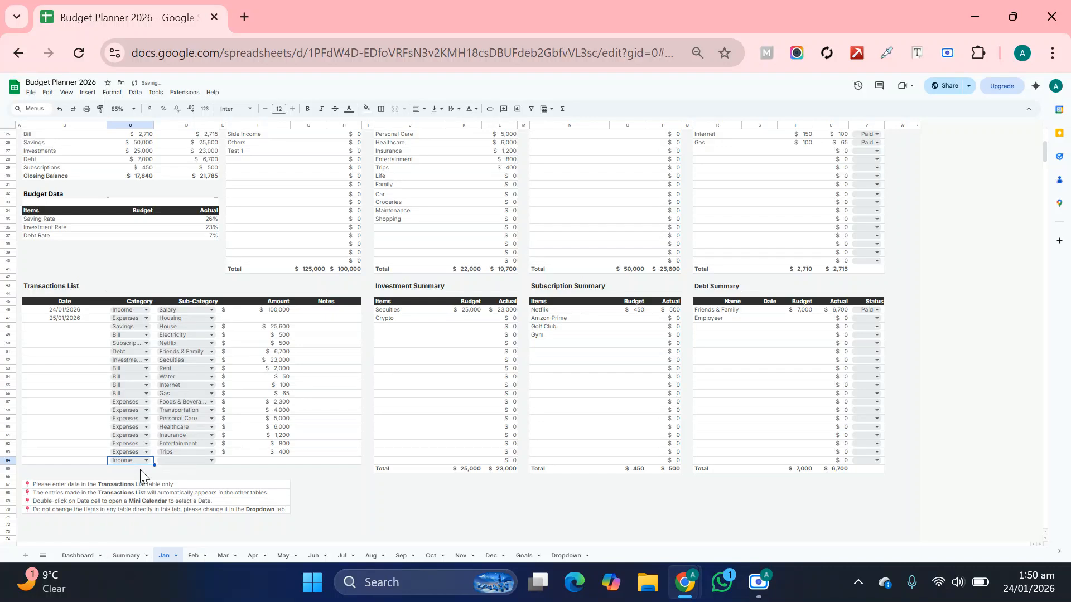
left_click(191, 459)
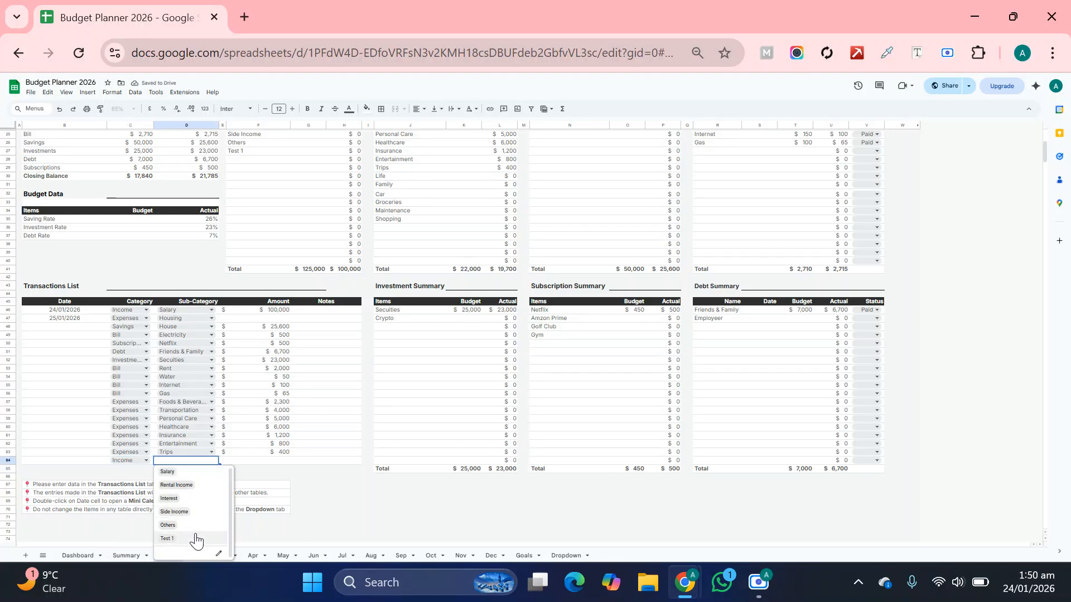
left_click(231, 462)
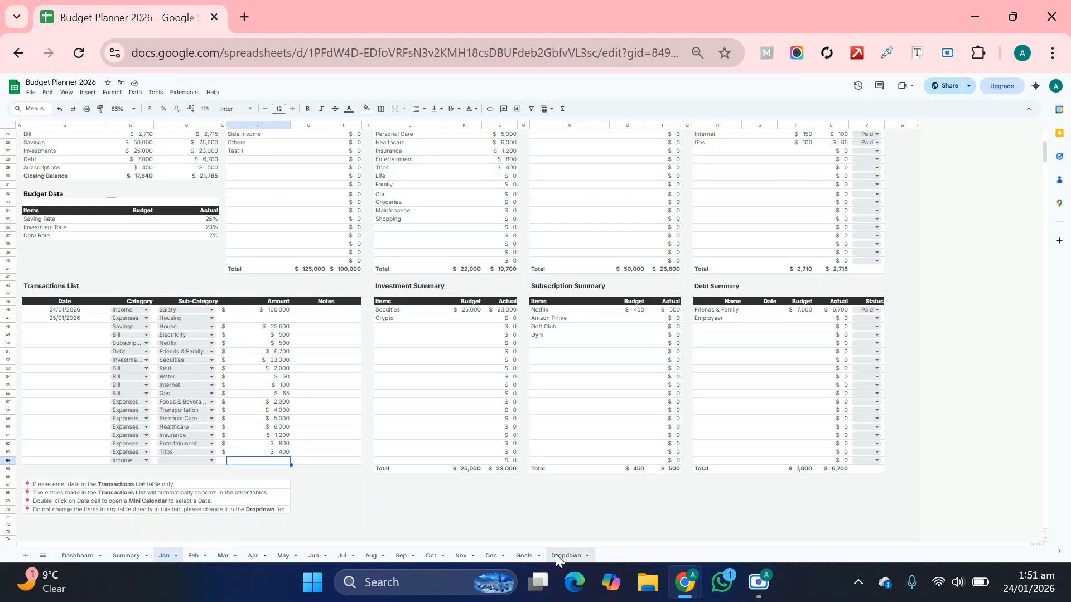
left_click(556, 557)
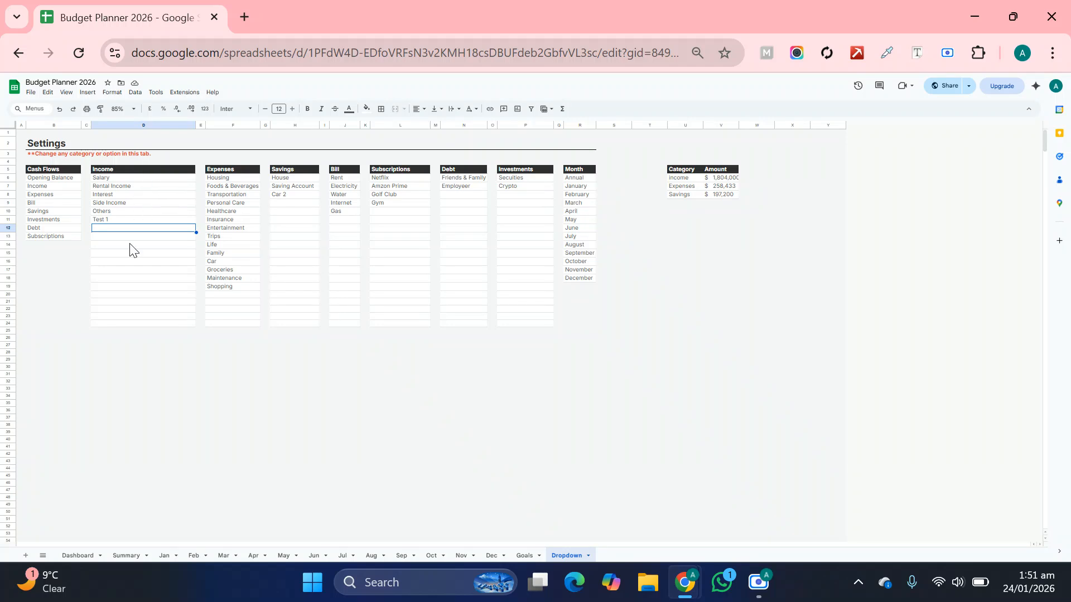
Set the last transaction row's category on the Jan sheet to Expenses and look through its sub-category options
left_click(165, 556)
left_click(129, 462)
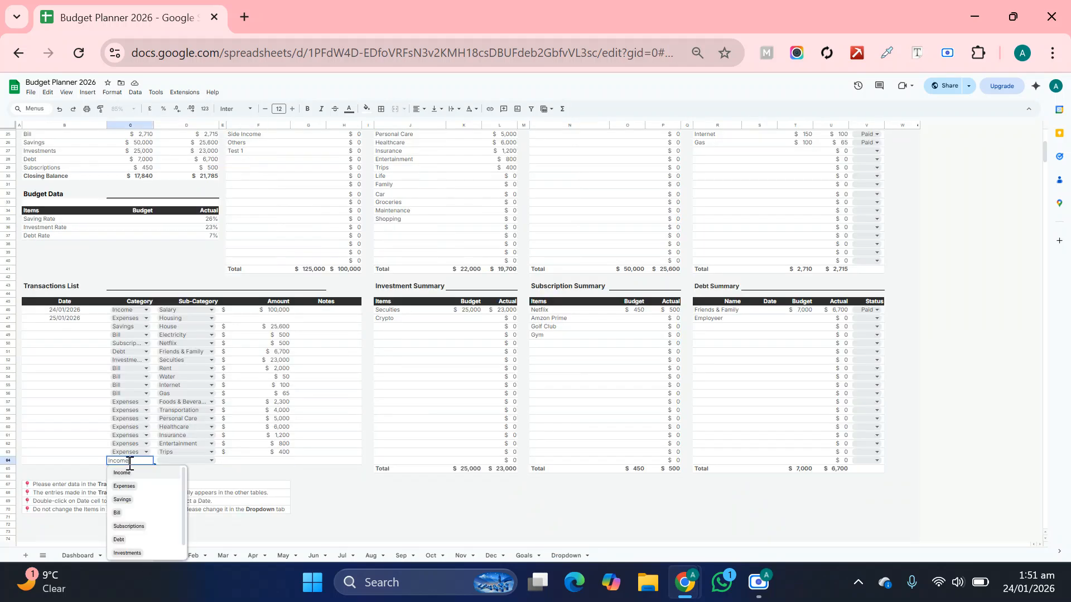
left_click(136, 487)
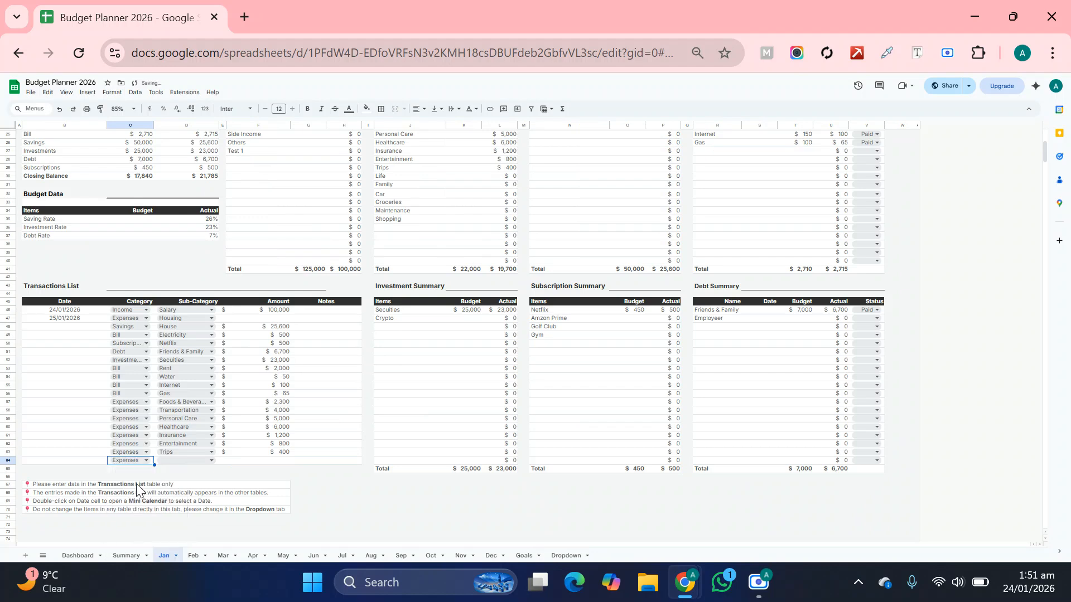
left_click(202, 462)
scroll(199, 495, "down", 4)
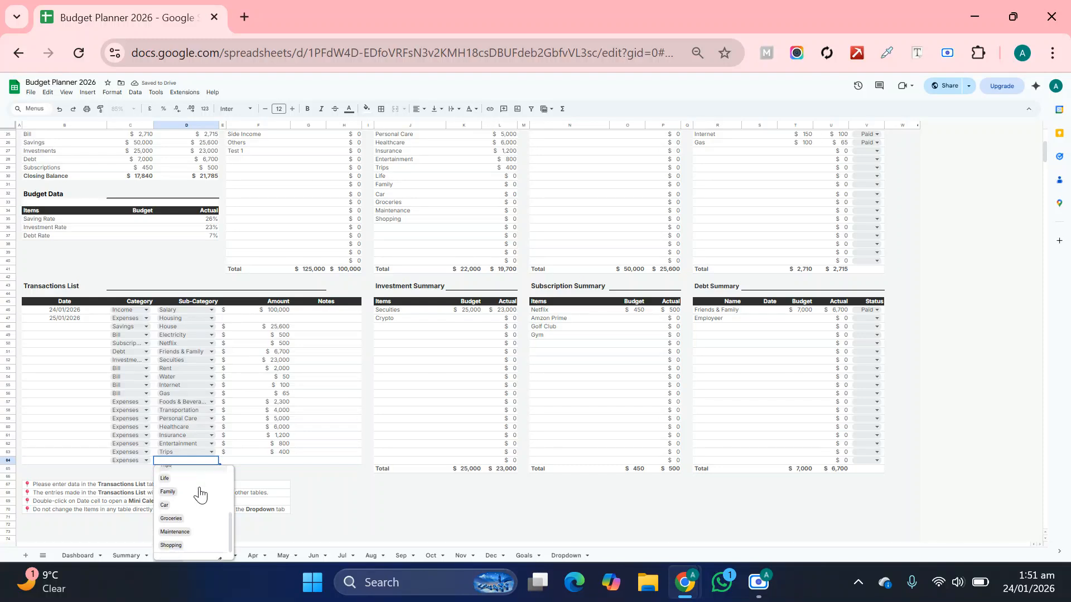
scroll(198, 494, "up", 4)
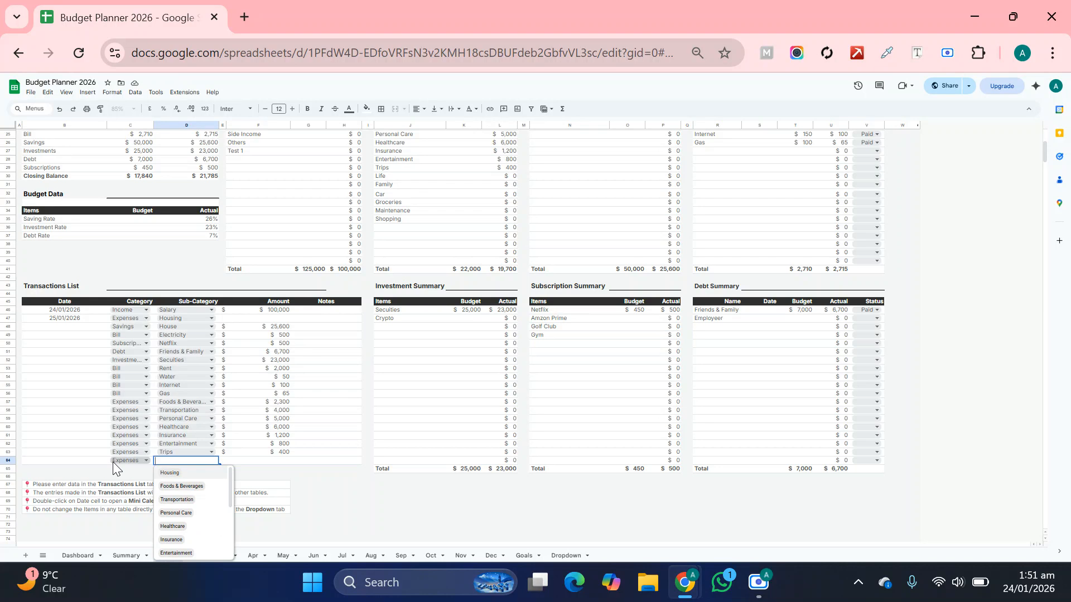
left_click(73, 452)
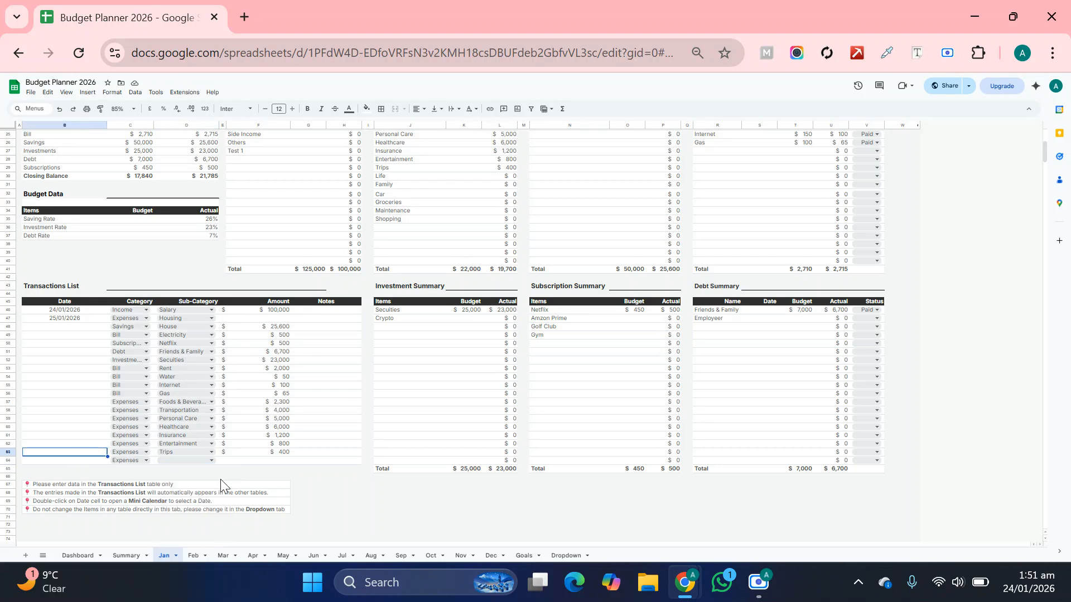
Complete the last Expenses transaction with the sub-category Life and an amount of $200
left_click(207, 461)
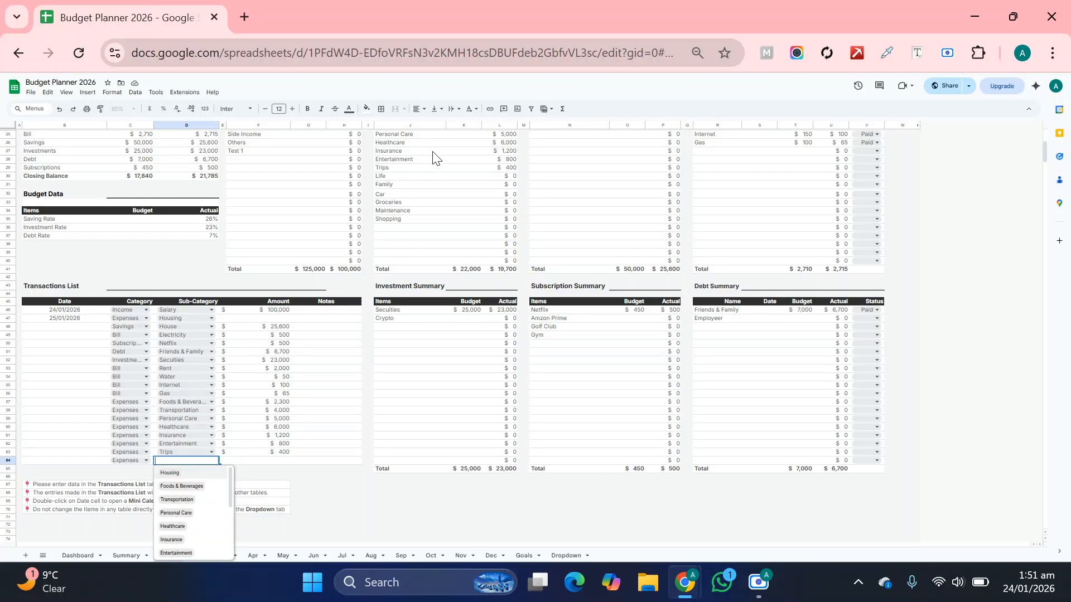
scroll(174, 540, "down", 3)
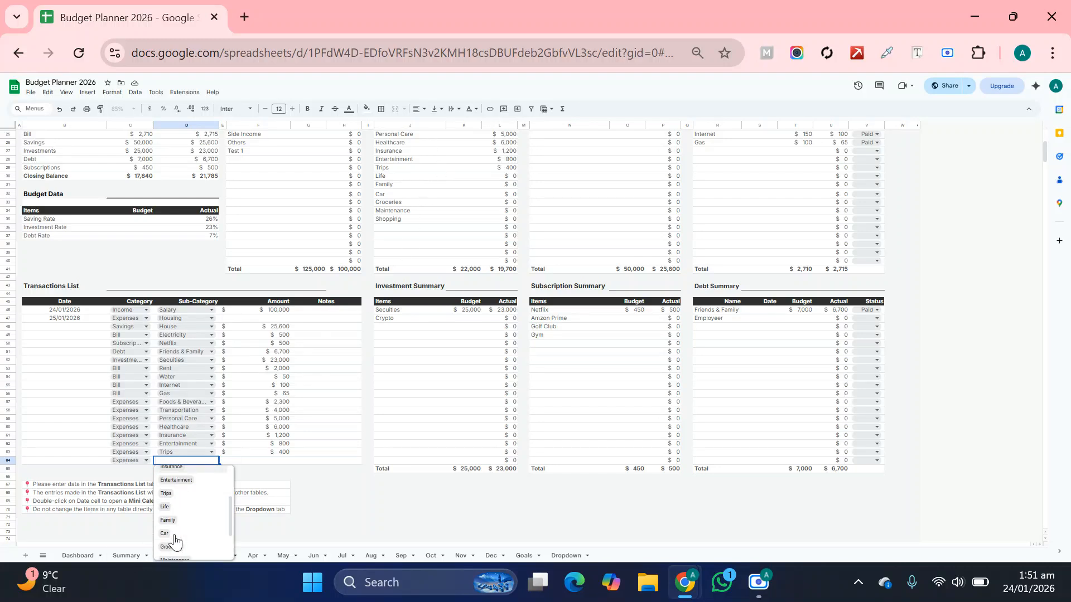
left_click(169, 475)
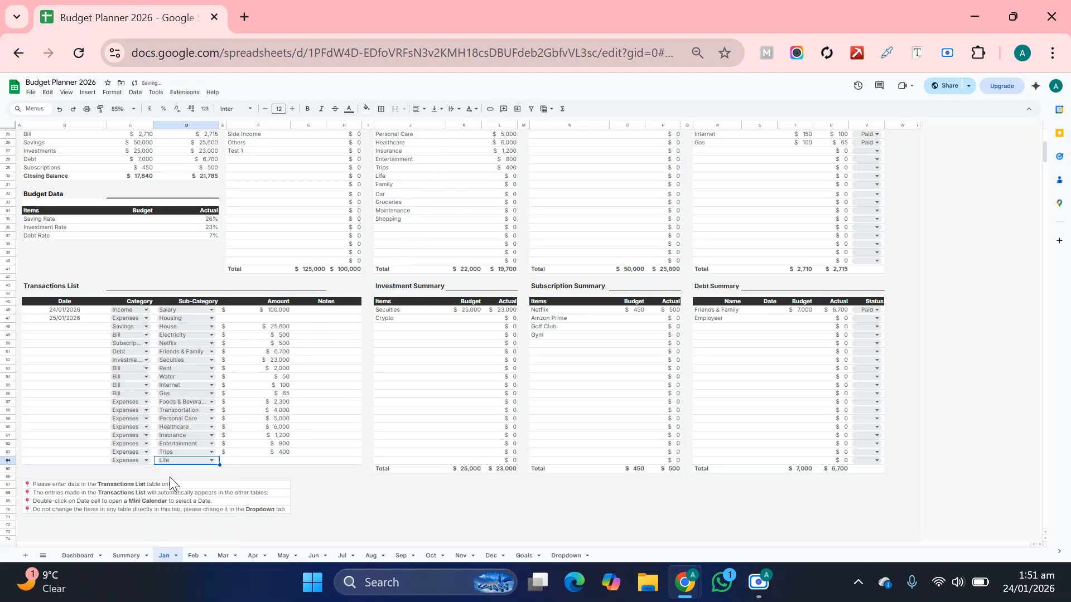
left_click(256, 463)
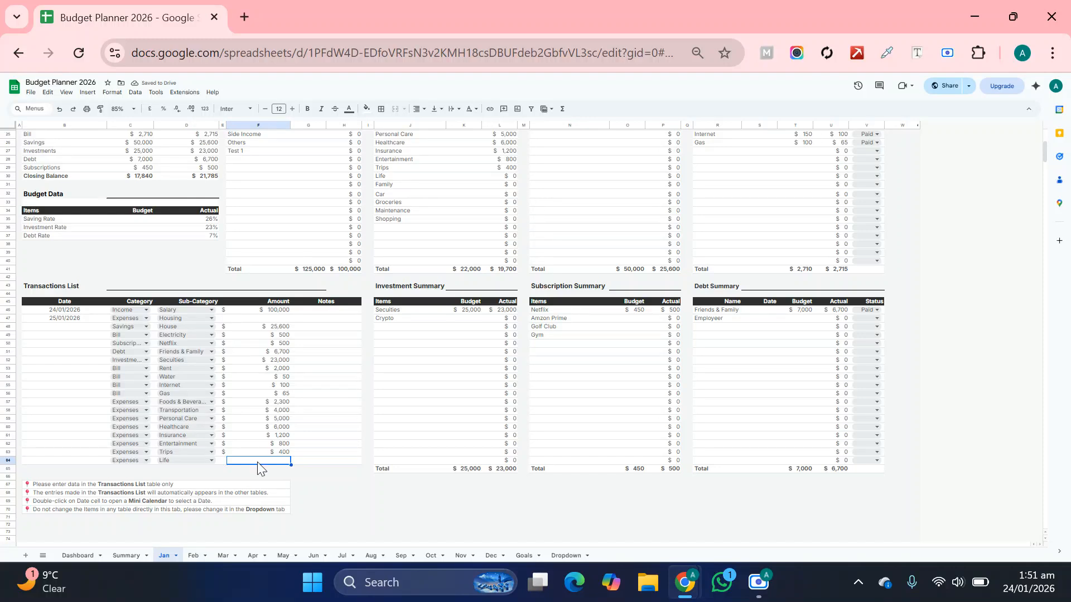
type("200")
key("Tab")
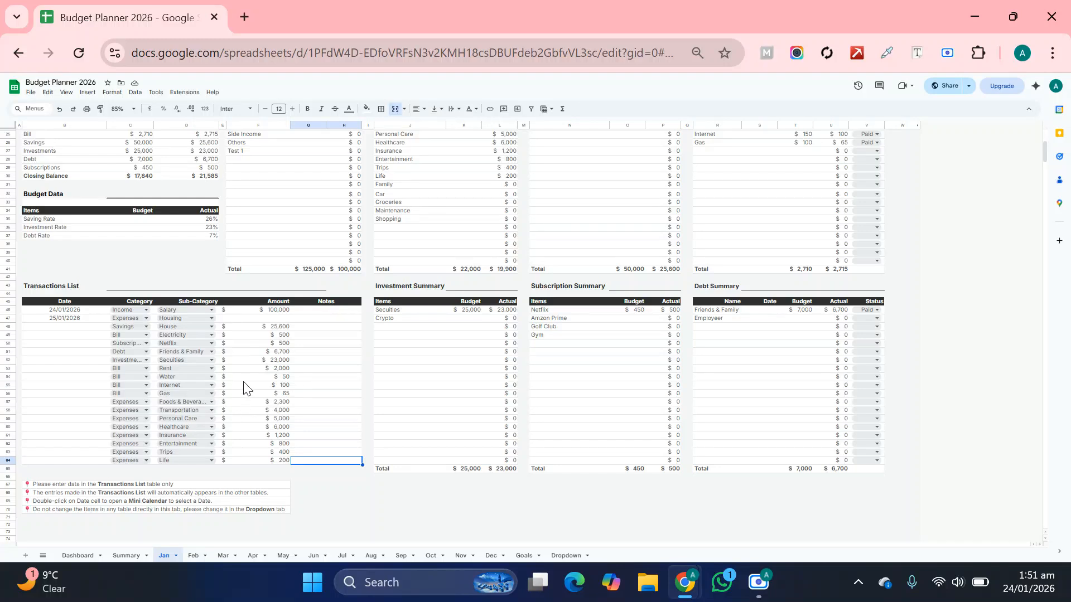
Examine January's summary tables and closing balance, and compare the carried-over opening balances on the Feb and Mar sheets
scroll(244, 386, "up", 3)
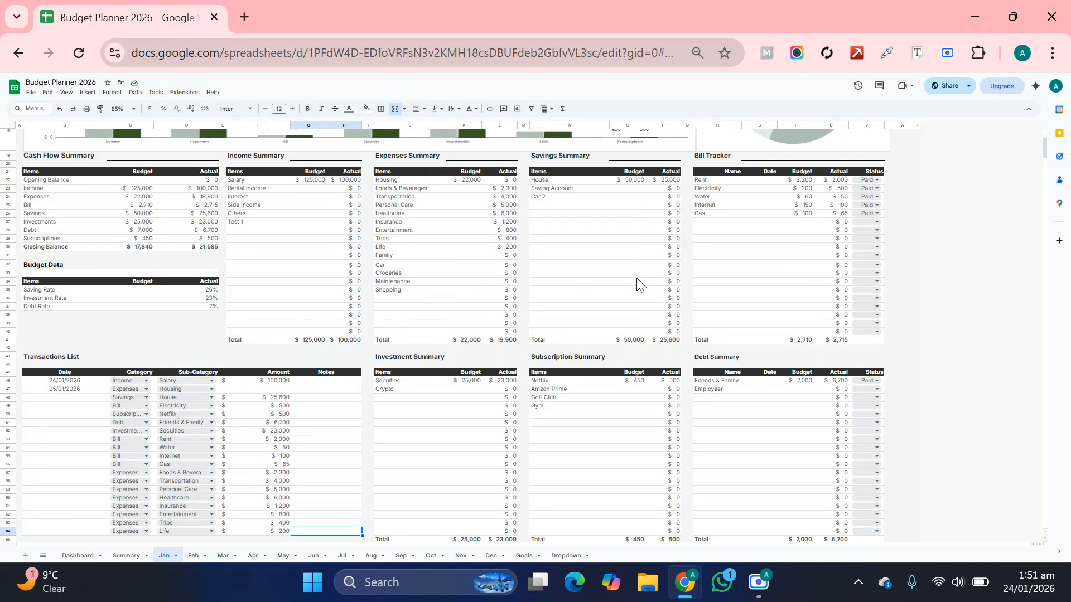
scroll(152, 481, "down", 3)
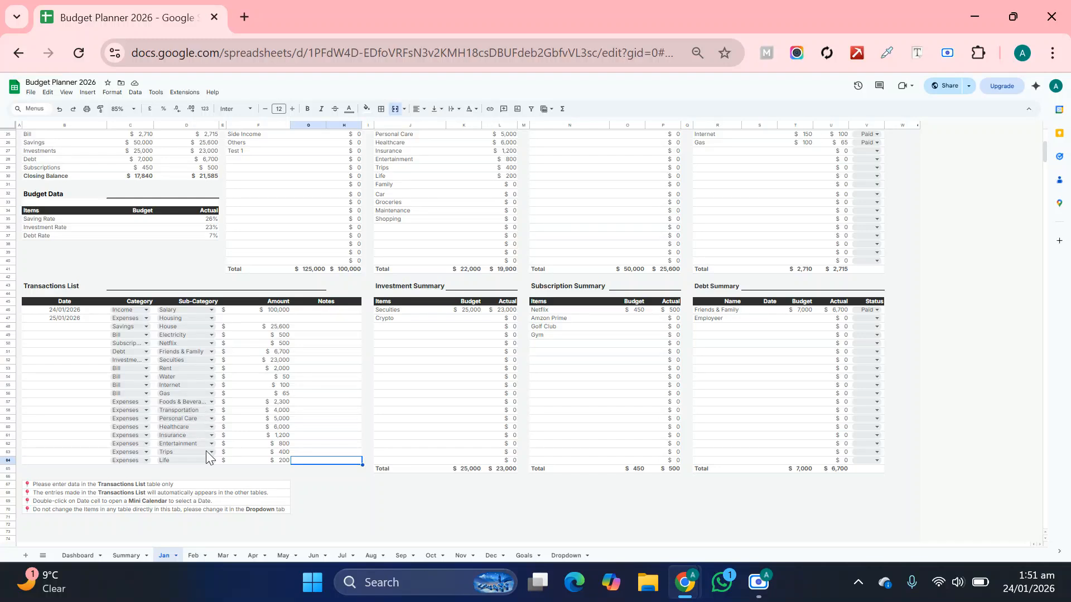
scroll(146, 316, "up", 3)
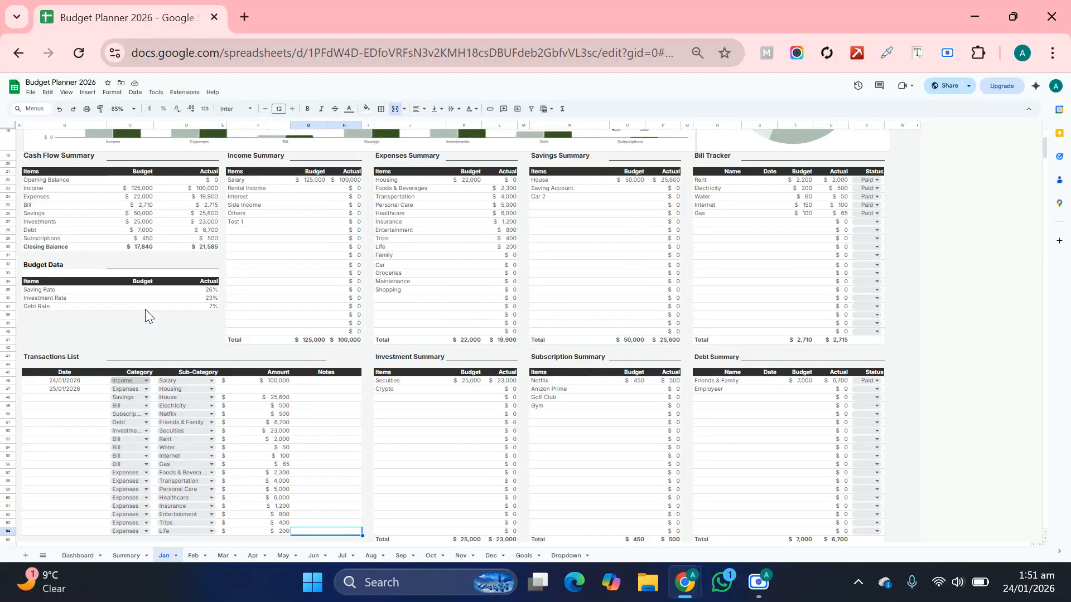
scroll(146, 315, "up", 2)
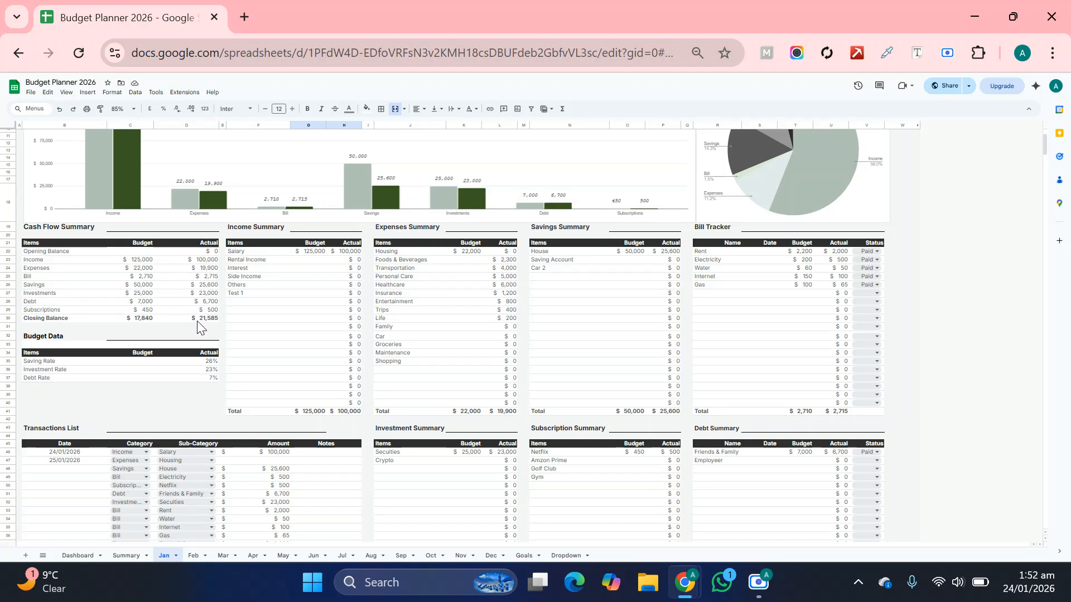
left_click(193, 552)
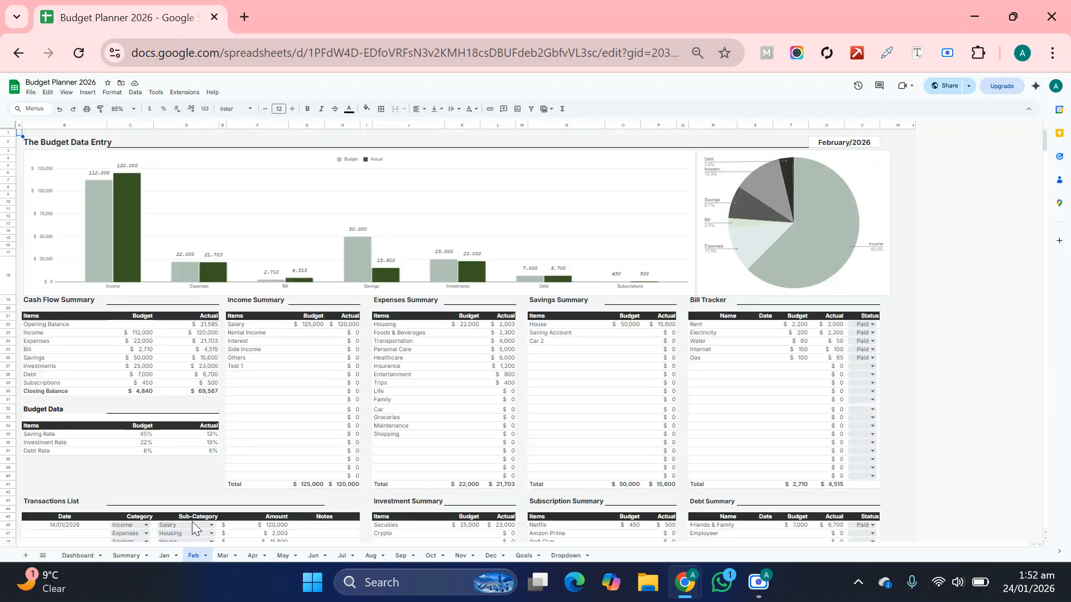
left_click(194, 326)
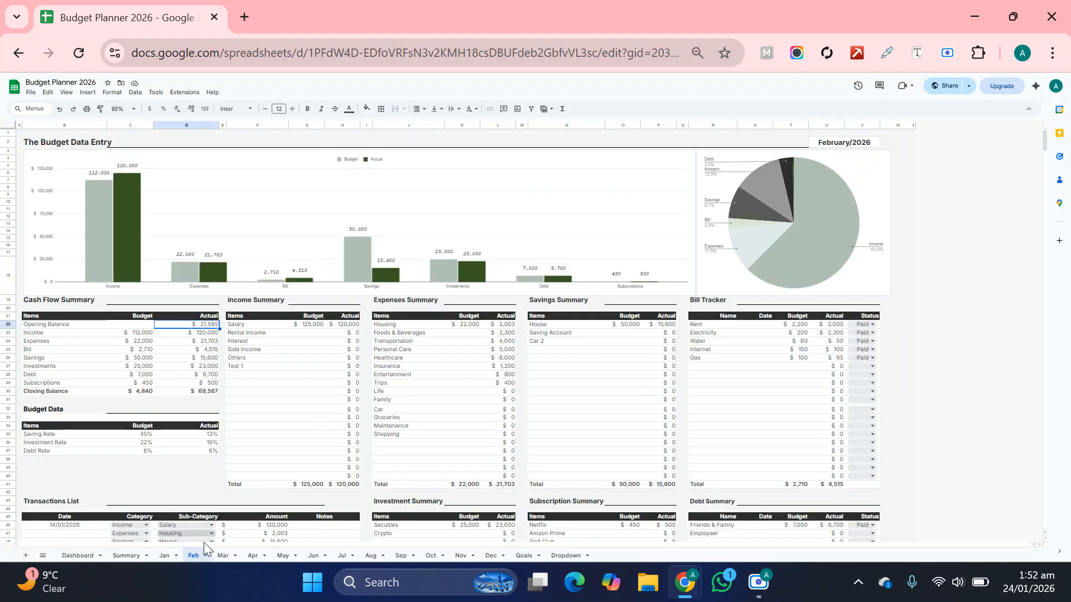
left_click(221, 556)
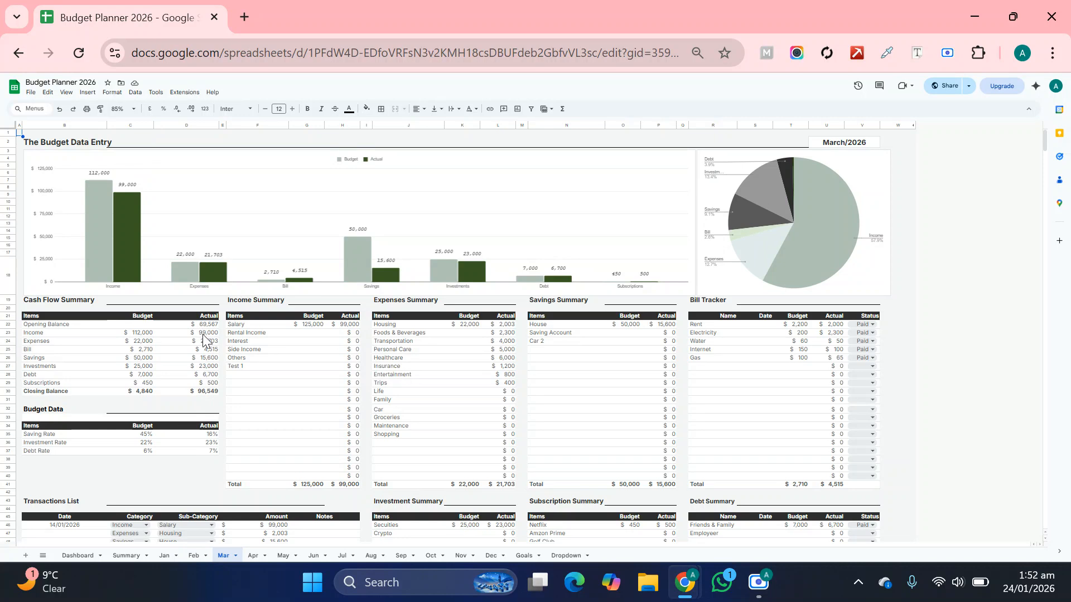
Return to the Feb sheet and review its Transactions List, summary tables and charts
left_click(191, 556)
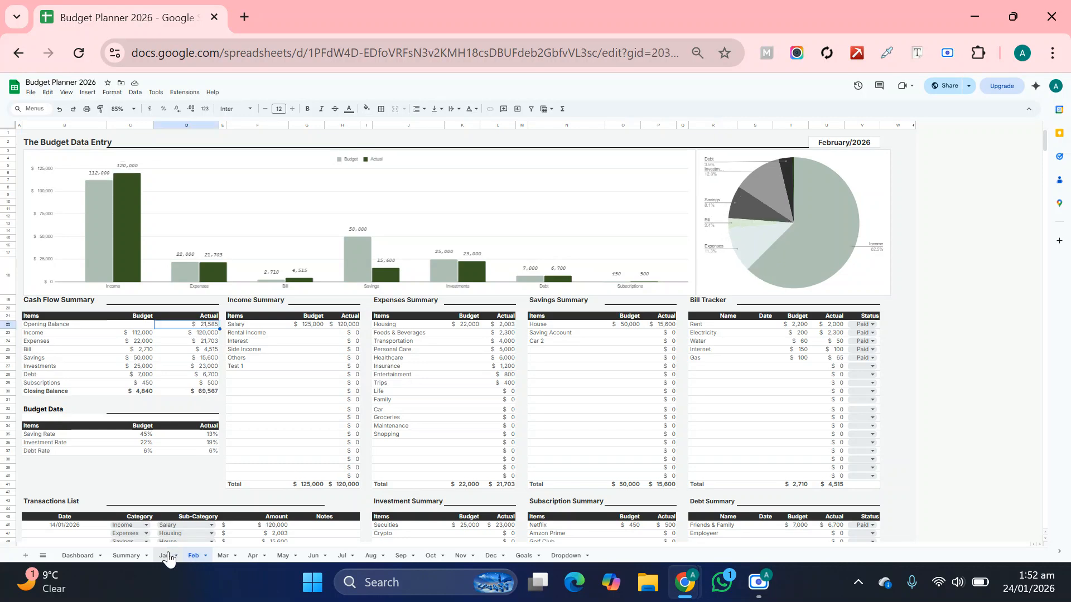
scroll(196, 463, "down", 5)
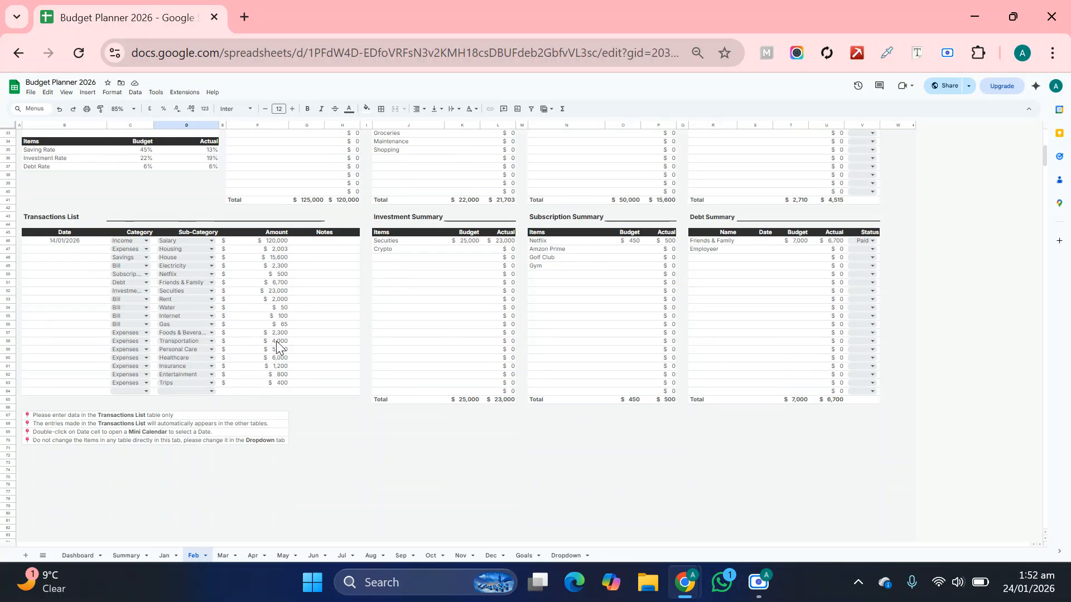
scroll(278, 335, "up", 5)
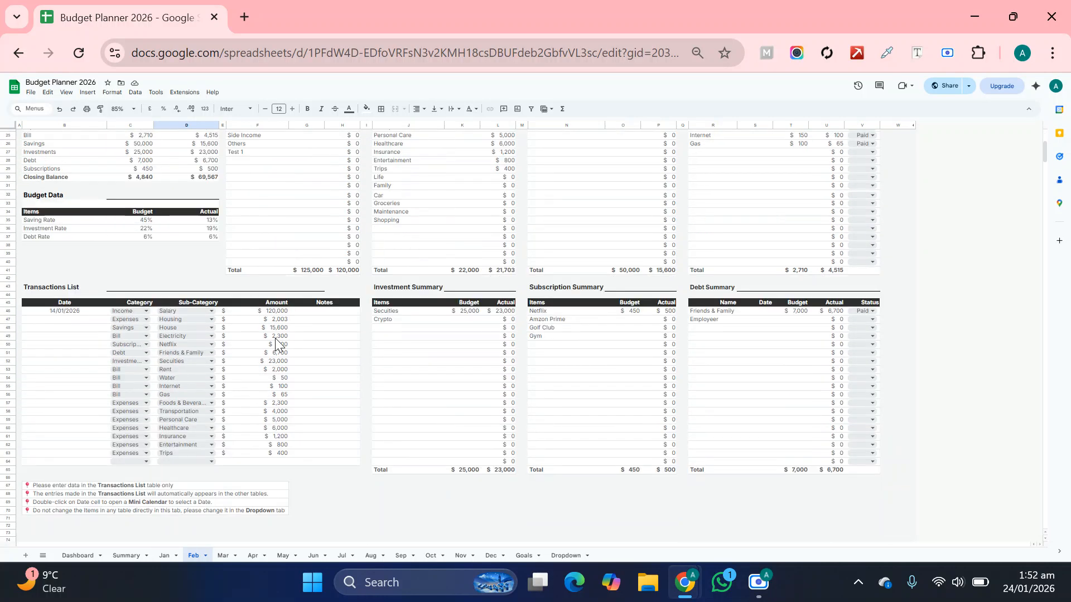
scroll(276, 346, "up", 2)
scroll(276, 346, "up", 2)
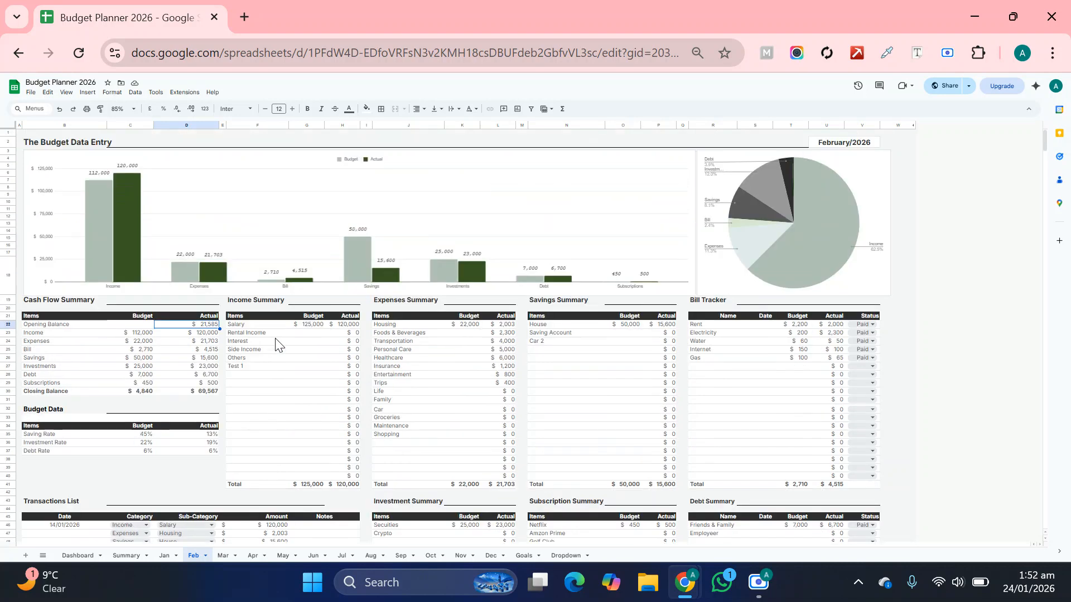